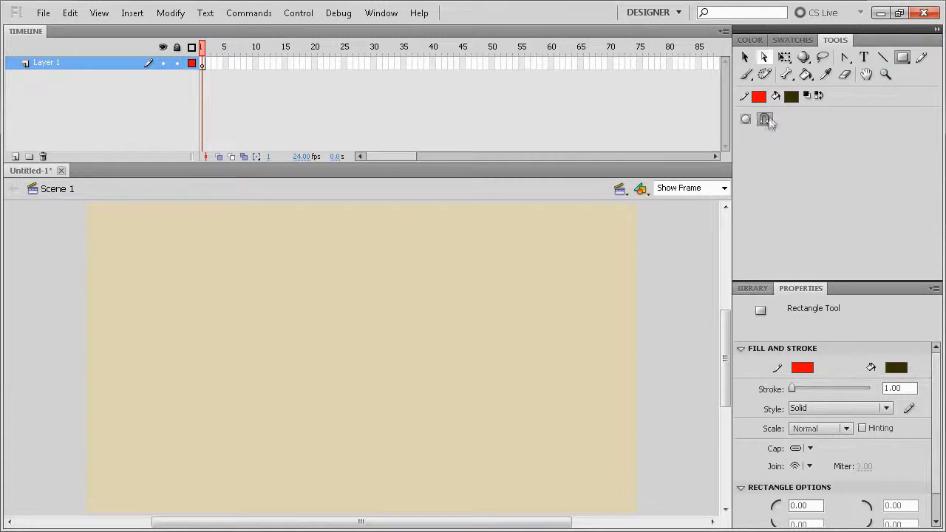
- Switch to the Oval tool and set its stroke colour to none
{"action": "left_click", "coordinate": [903, 59]}
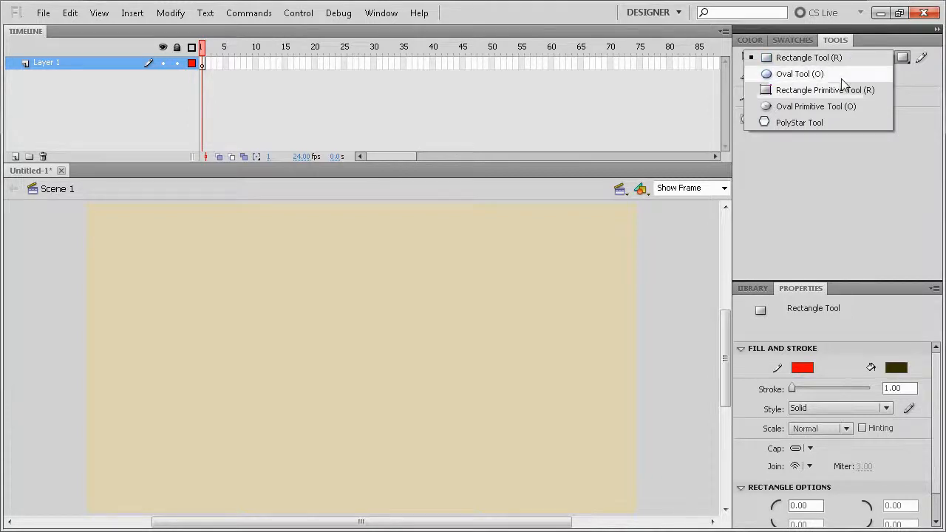
{"action": "left_click", "coordinate": [794, 74]}
{"action": "left_click_drag", "start_coordinate": [304, 261], "coordinate": [520, 427]}
{"action": "key", "text": "ctrl+z"}
{"action": "left_click", "coordinate": [801, 367]}
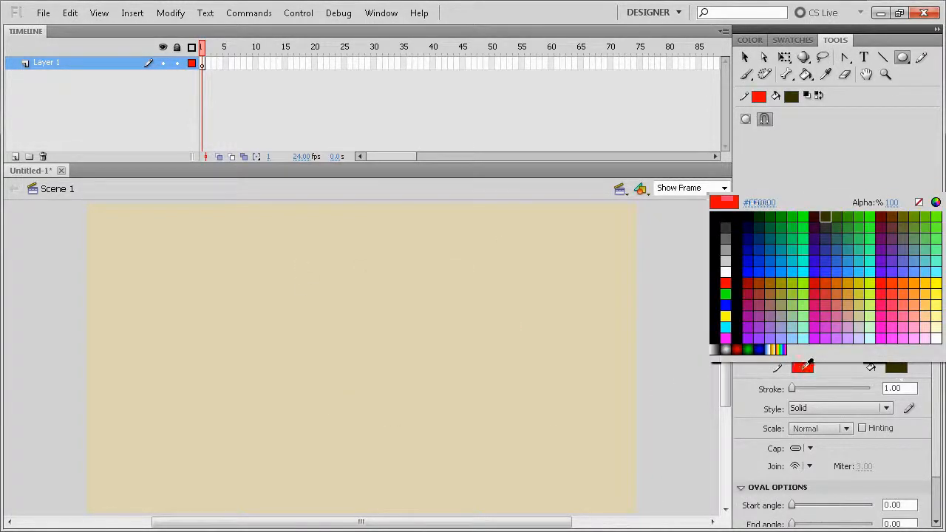
{"action": "left_click", "coordinate": [803, 366]}
{"action": "left_click", "coordinate": [802, 368]}
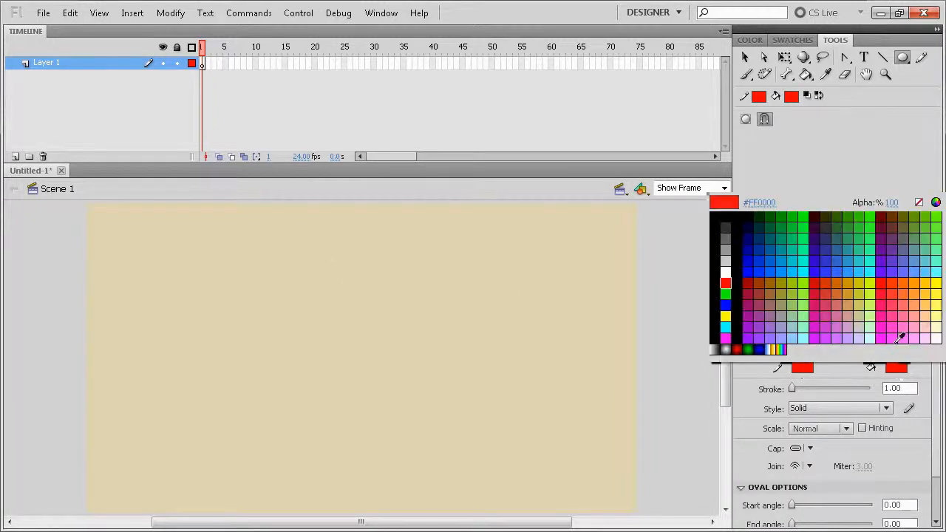
{"action": "left_click", "coordinate": [921, 204]}
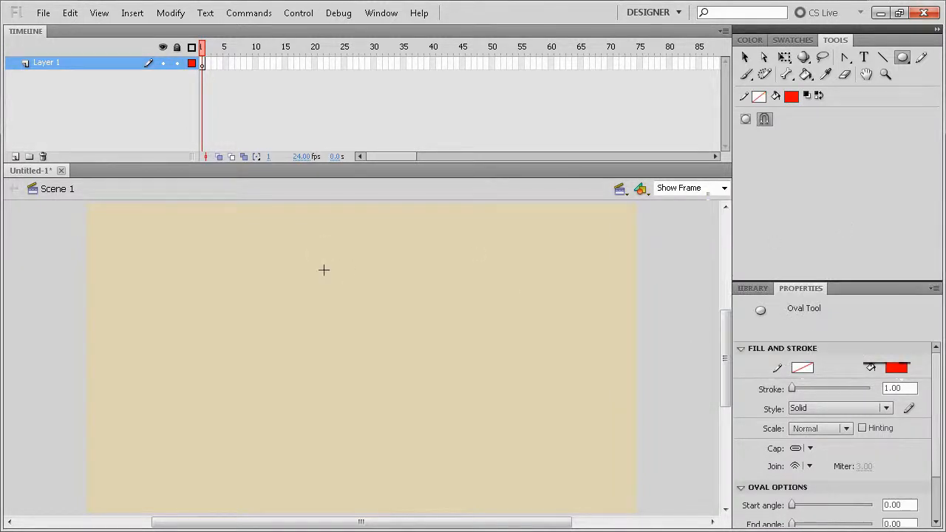
- Set the fill colour to blue and draw a circle about 397 px wide right of the stage's centre
{"action": "left_click_drag", "start_coordinate": [324, 269], "coordinate": [481, 429]}
{"action": "key", "text": "ctrl+z"}
{"action": "left_click", "coordinate": [897, 367]}
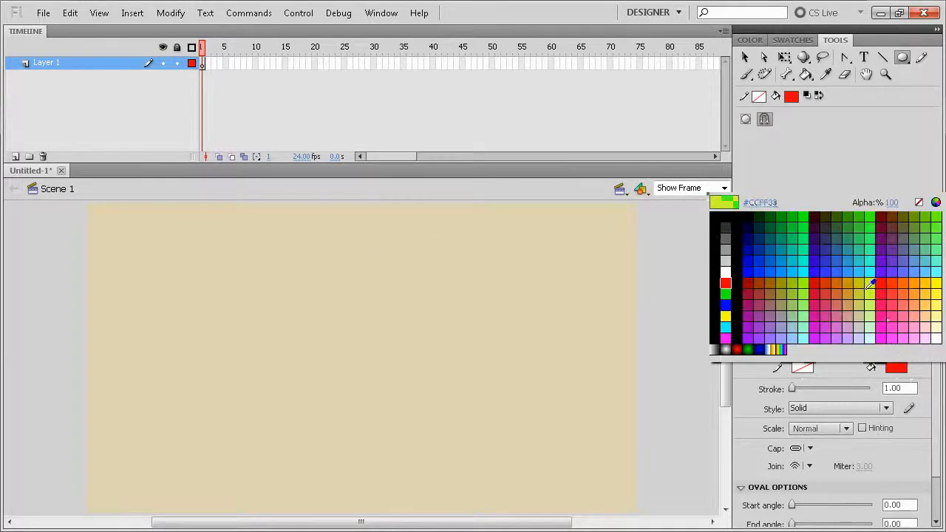
{"action": "left_click", "coordinate": [831, 252]}
{"action": "left_click_drag", "start_coordinate": [350, 264], "coordinate": [519, 375]}
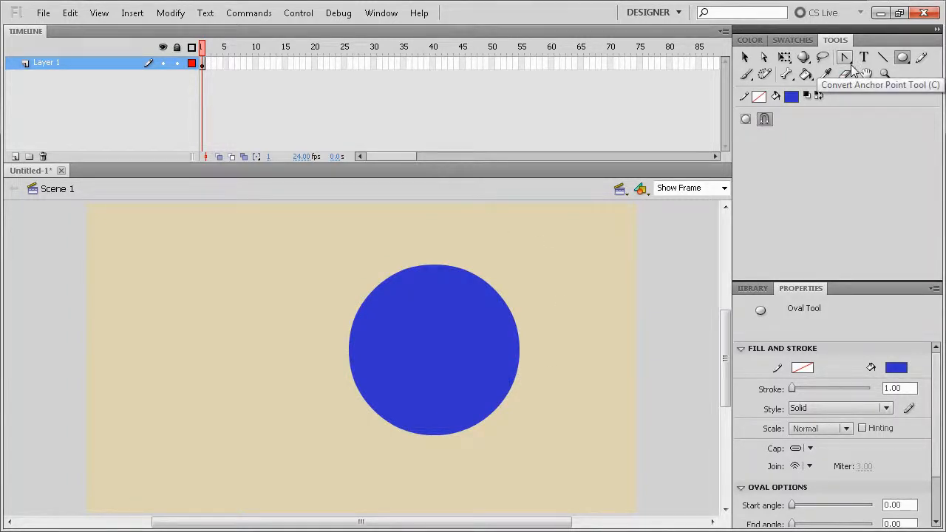
- Select the blue circle's outline with the Subselection tool to examine its anchor points
{"action": "left_click", "coordinate": [764, 57]}
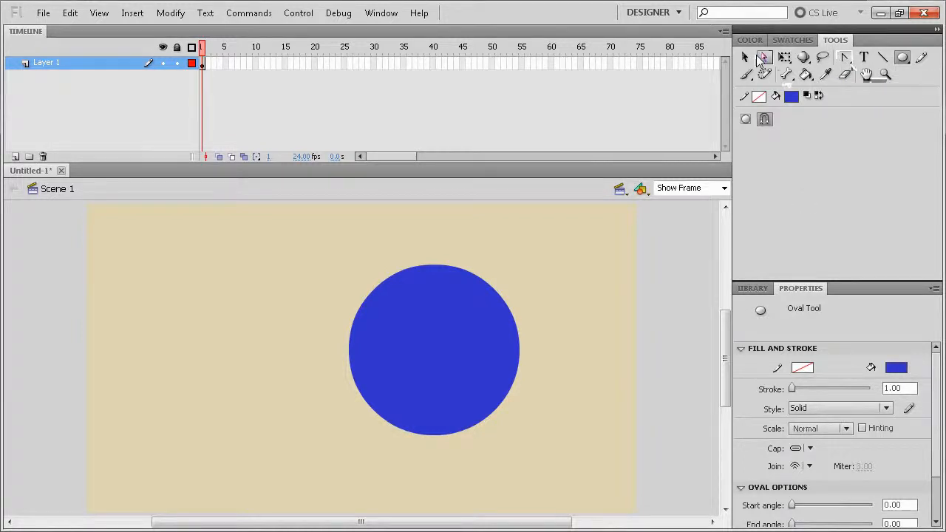
{"action": "left_click_drag", "start_coordinate": [347, 263], "coordinate": [528, 311]}
{"action": "left_click", "coordinate": [528, 312]}
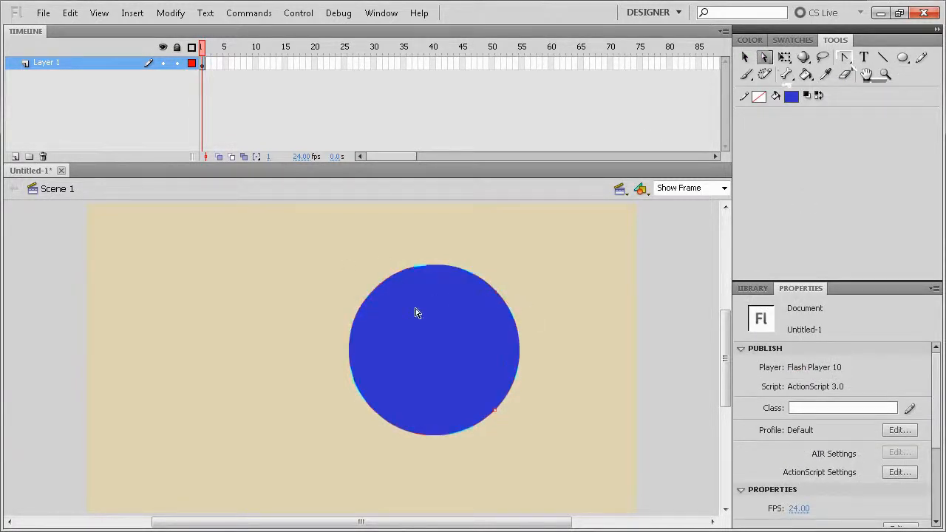
{"action": "left_click", "coordinate": [489, 288]}
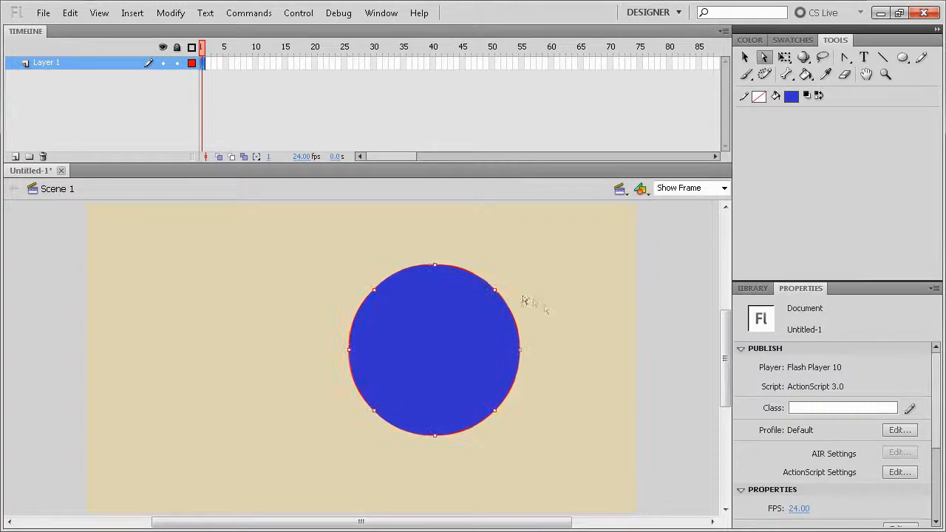
- Switch to the Line tool and match its stroke colour to the circle's blue fill
{"action": "left_click", "coordinate": [883, 57]}
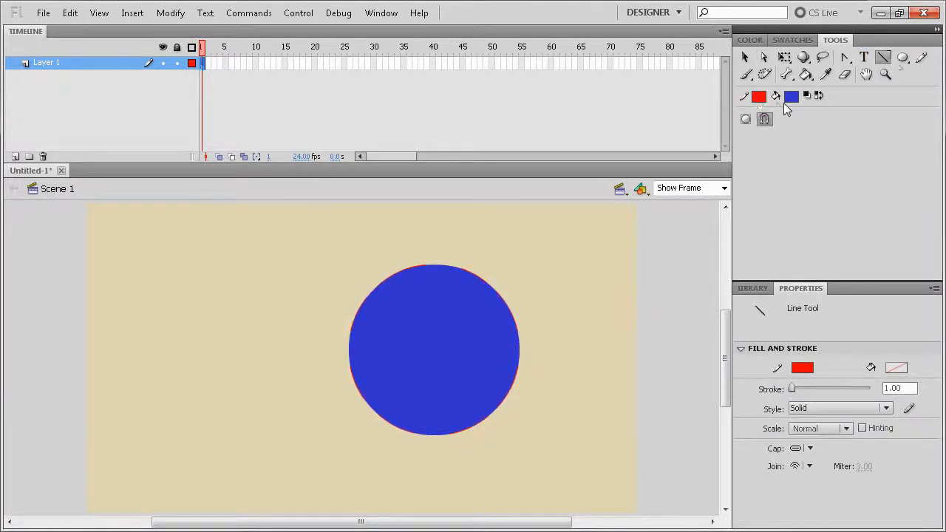
{"action": "left_click", "coordinate": [806, 369]}
{"action": "left_click", "coordinate": [790, 99]}
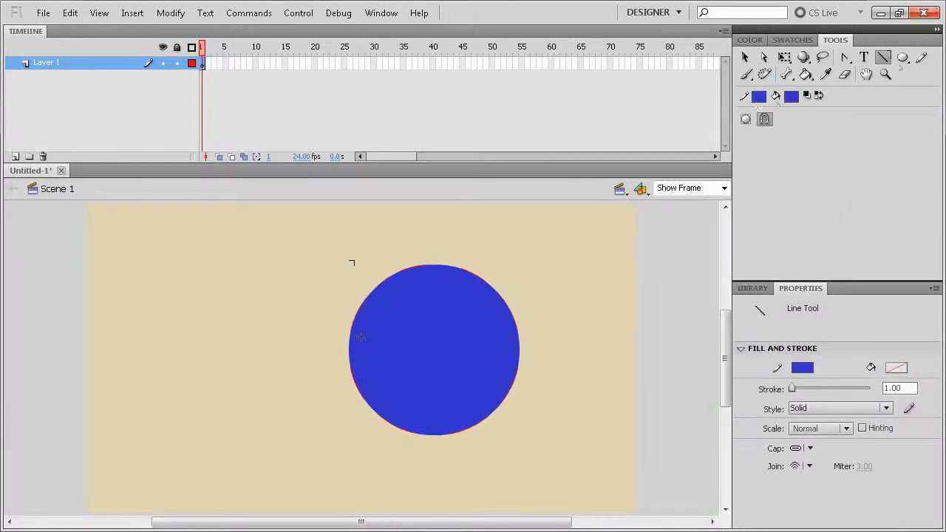
- Select the whole circle and move it down to the lower edge of the stage
{"action": "key", "text": "ctrl+a"}
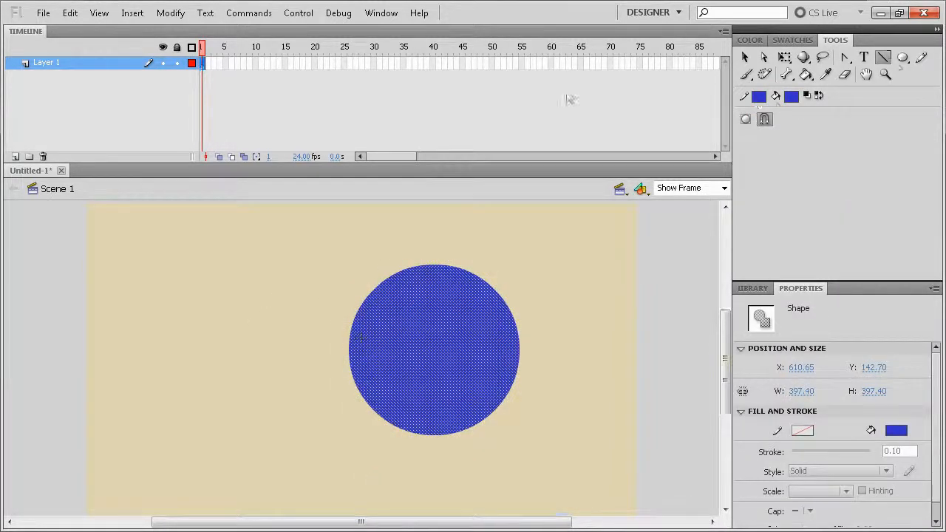
{"action": "left_click", "coordinate": [745, 57]}
{"action": "left_click_drag", "start_coordinate": [438, 310], "coordinate": [447, 430]}
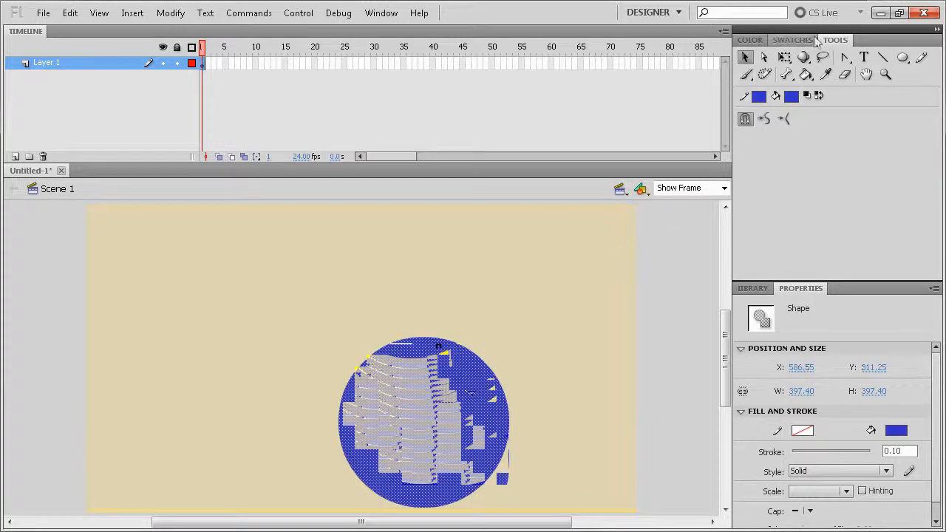
- Try drawing a line with a stroke of 5 from above the circle to its left side, and undo it
{"action": "left_click", "coordinate": [883, 57]}
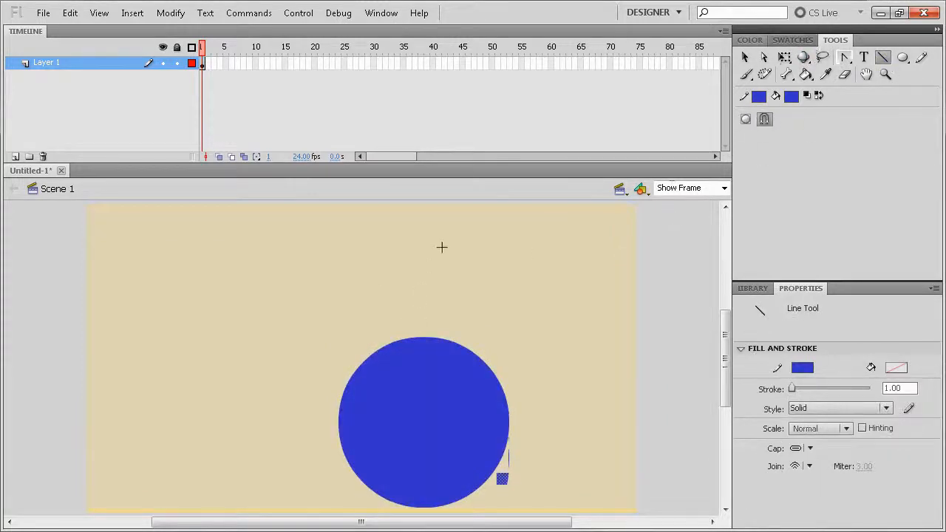
{"action": "left_click", "coordinate": [898, 388]}
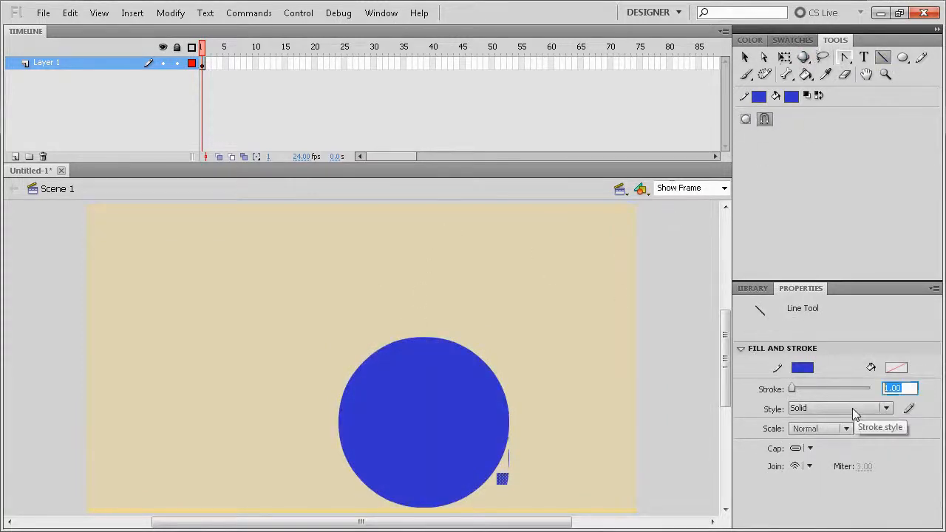
{"action": "type", "text": "5"}
{"action": "key", "text": "Return"}
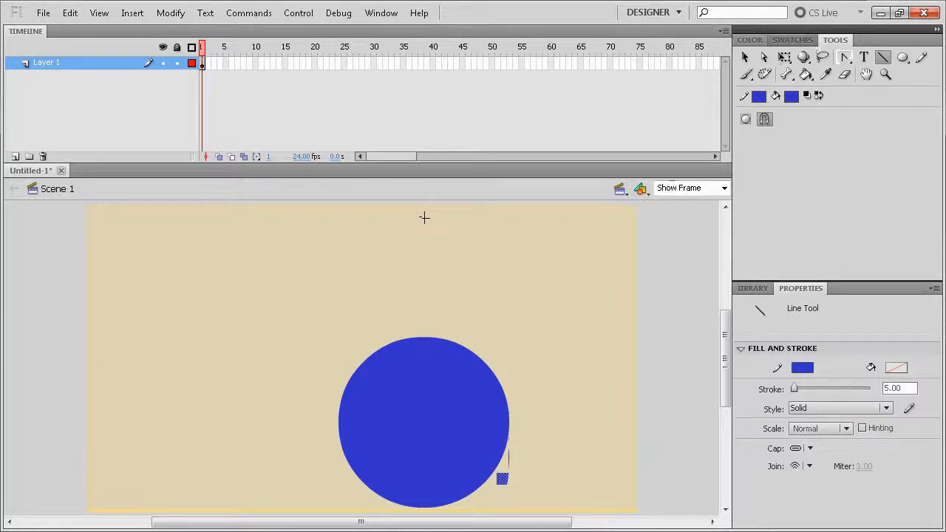
{"action": "mouse_move", "coordinate": [424, 218]}
{"action": "left_mouse_down"}
{"action": "mouse_move", "coordinate": [363, 411]}
{"action": "mouse_move", "coordinate": [360, 391]}
{"action": "mouse_move", "coordinate": [361, 399]}
{"action": "left_mouse_up"}
{"action": "key", "text": "ctrl+z"}
- Set the line stroke to 20, draw two lines forming a peak above the circle, and fill the enclosed gap blue
{"action": "left_click_drag", "start_coordinate": [904, 389], "coordinate": [835, 392]}
{"action": "type", "text": "20"}
{"action": "key", "text": "Return"}
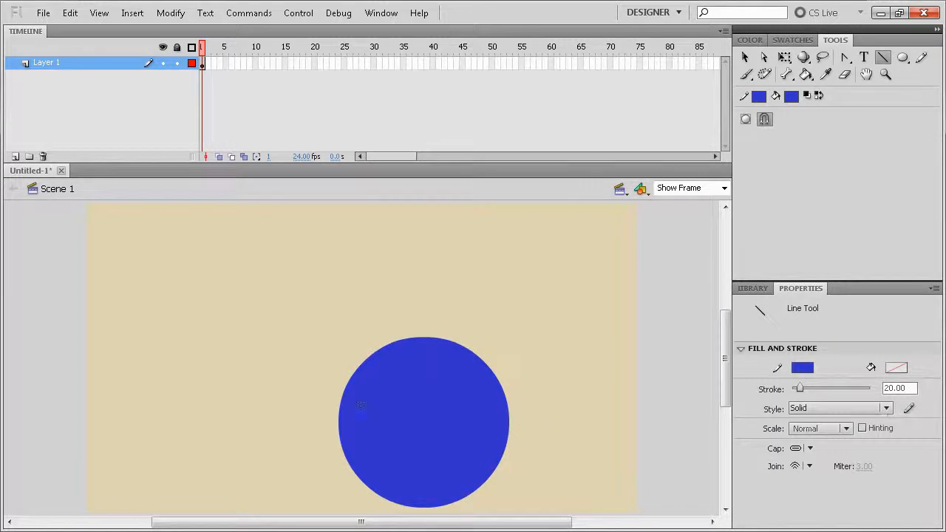
{"action": "mouse_move", "coordinate": [356, 402]}
{"action": "left_mouse_down"}
{"action": "mouse_move", "coordinate": [427, 216]}
{"action": "mouse_move", "coordinate": [482, 360]}
{"action": "left_mouse_up"}
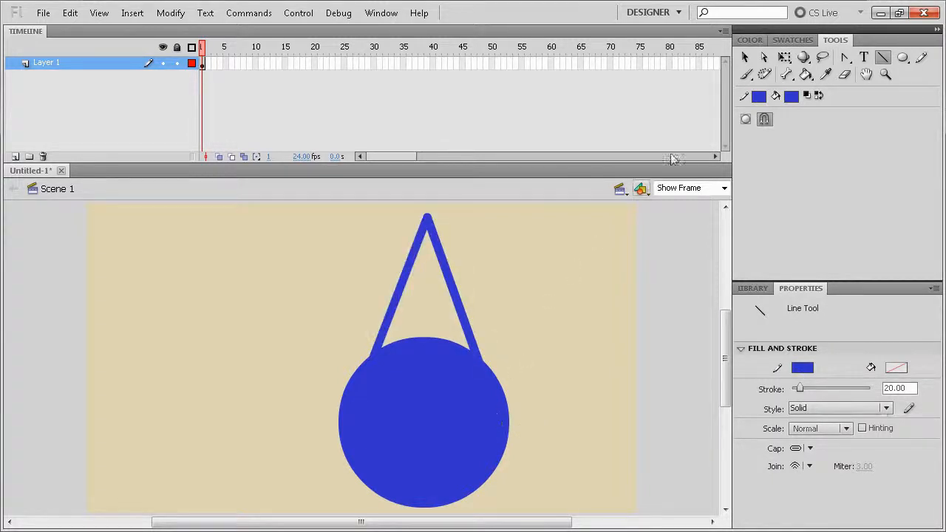
{"action": "left_click", "coordinate": [806, 74]}
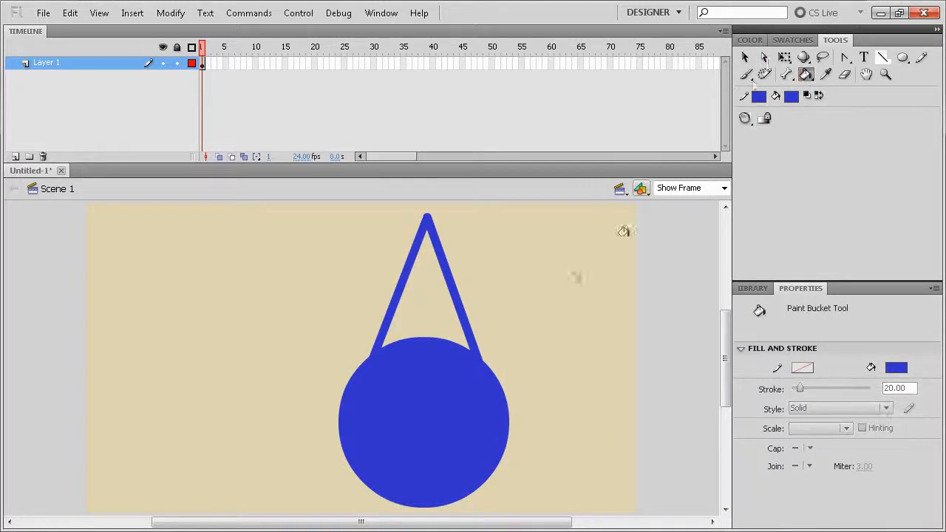
{"action": "left_click", "coordinate": [428, 312]}
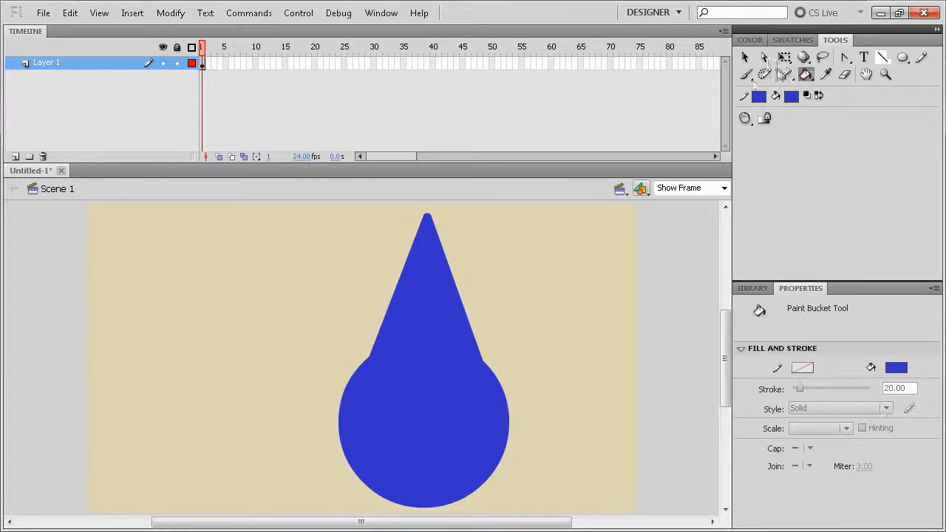
- Select the teardrop shape with the Subselection tool and convert its lines to fills
{"action": "left_click", "coordinate": [764, 57]}
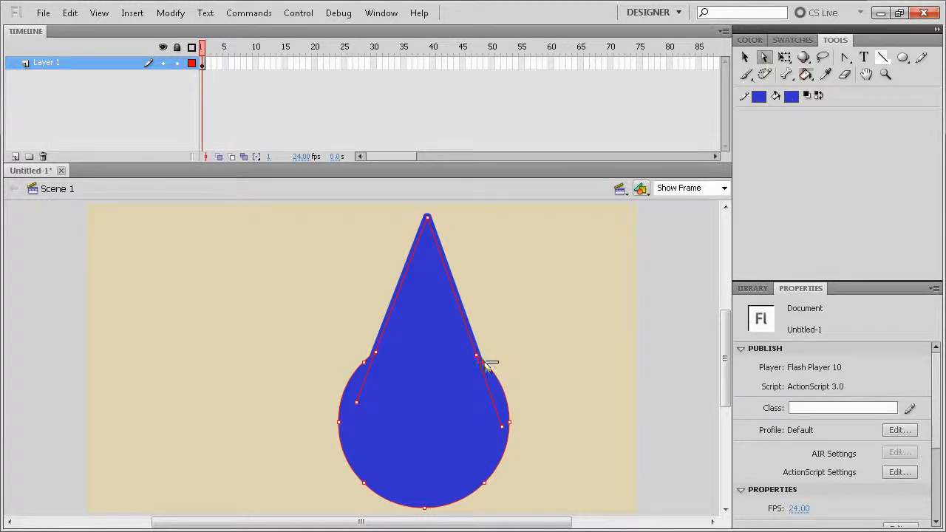
{"action": "left_click", "coordinate": [453, 284]}
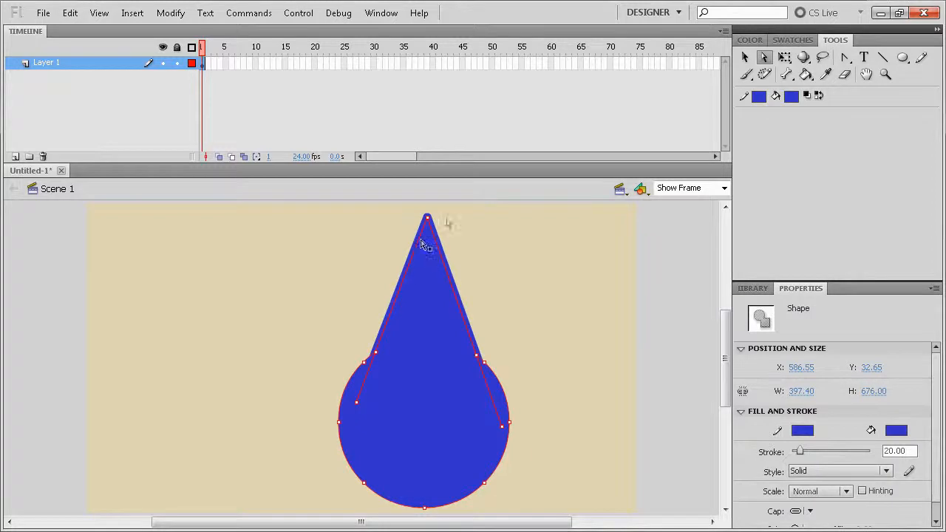
{"action": "left_click", "coordinate": [724, 188]}
{"action": "left_click", "coordinate": [722, 270]}
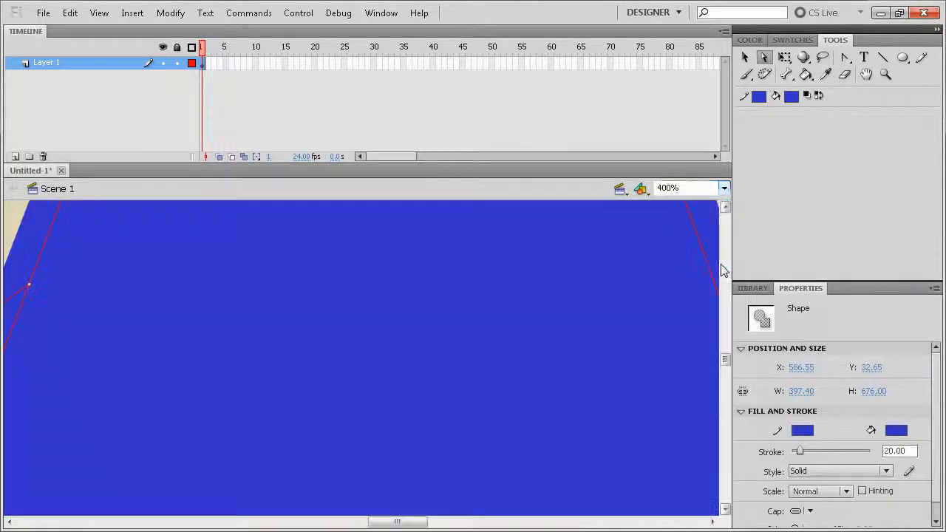
{"action": "key", "text": "space"}
{"action": "left_click_drag", "start_coordinate": [447, 314], "coordinate": [390, 529]}
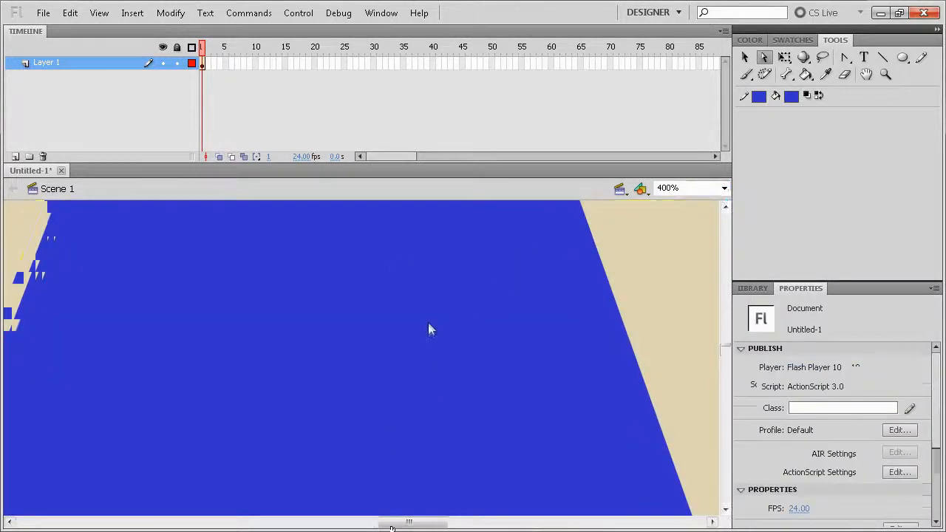
{"action": "left_click_drag", "start_coordinate": [428, 322], "coordinate": [478, 499]}
{"action": "left_click_drag", "start_coordinate": [461, 311], "coordinate": [452, 499]}
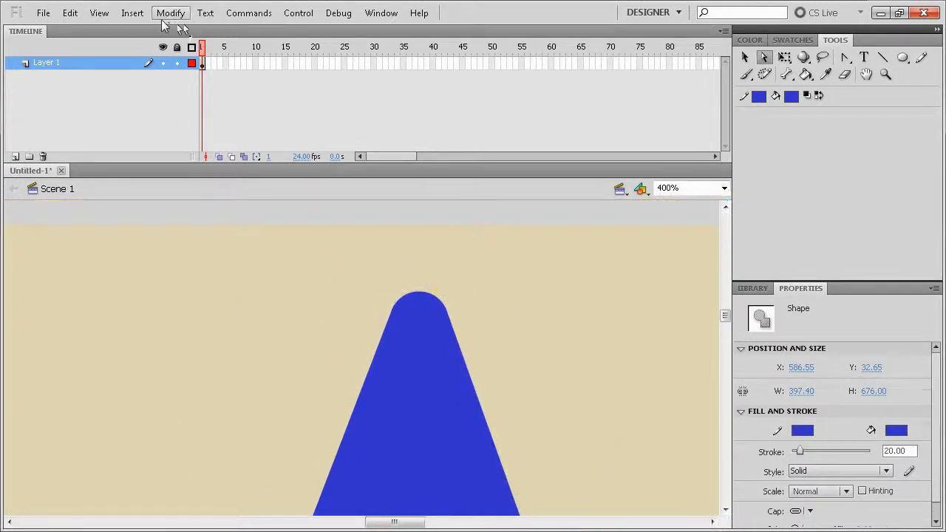
{"action": "left_click", "coordinate": [452, 292]}
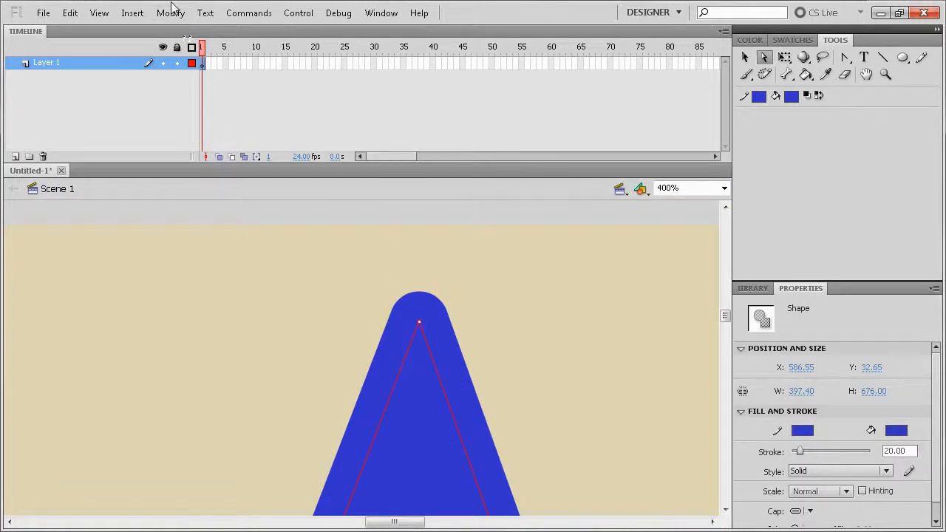
{"action": "left_click", "coordinate": [171, 13]}
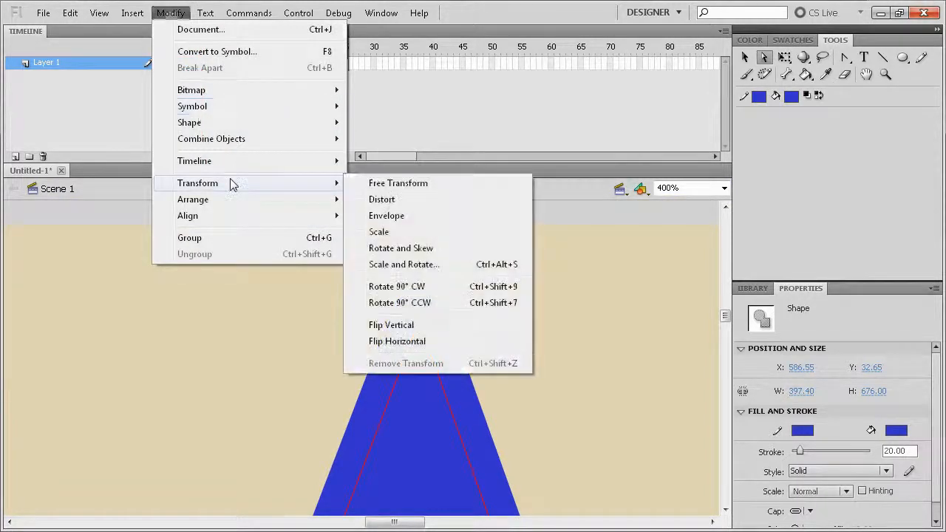
{"action": "mouse_move", "coordinate": [232, 123]}
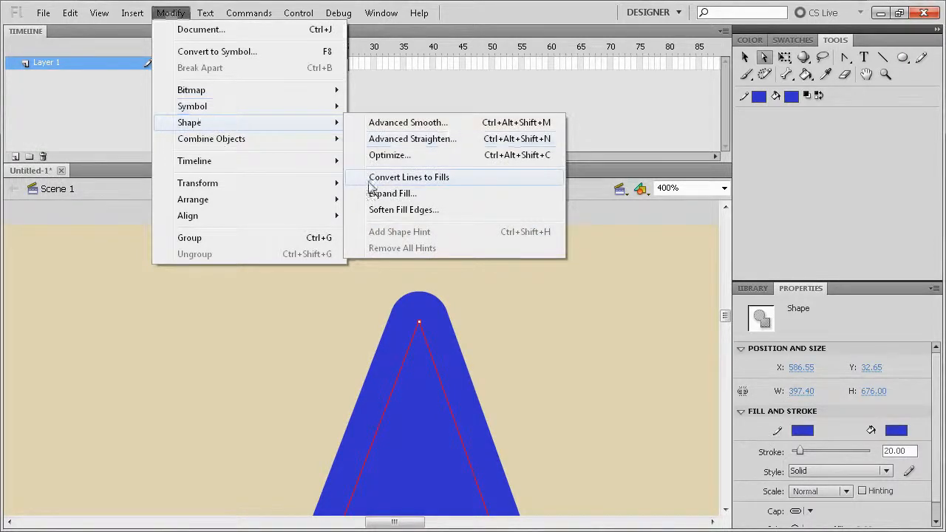
{"action": "left_click", "coordinate": [453, 181]}
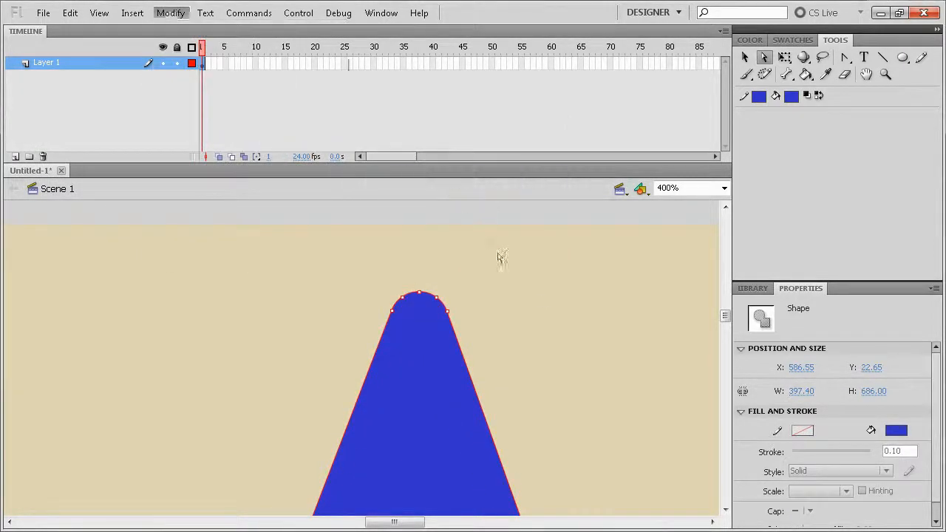
- Delete the extra anchor points on both sides of the rounded tip, leaving a single sharp point
{"action": "left_click", "coordinate": [444, 273]}
{"action": "key", "text": "Delete"}
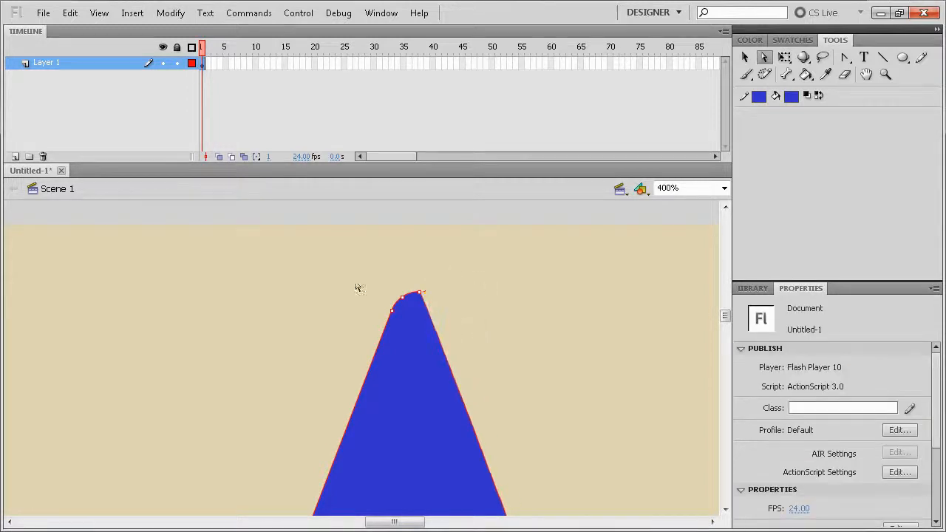
{"action": "left_click_drag", "start_coordinate": [370, 283], "coordinate": [416, 320]}
{"action": "key", "text": "Delete"}
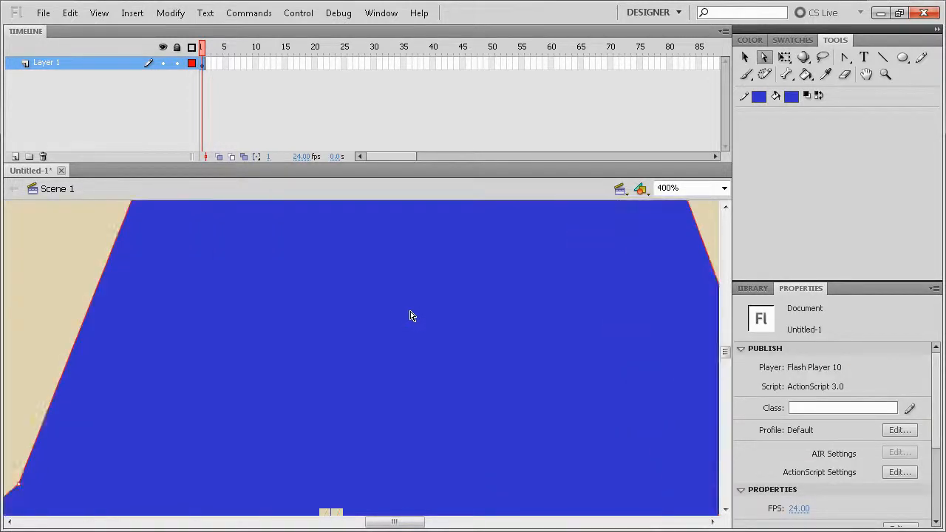
- Clean up the anchor points where the drop's left straight edge meets the circle
{"action": "left_click", "coordinate": [724, 187]}
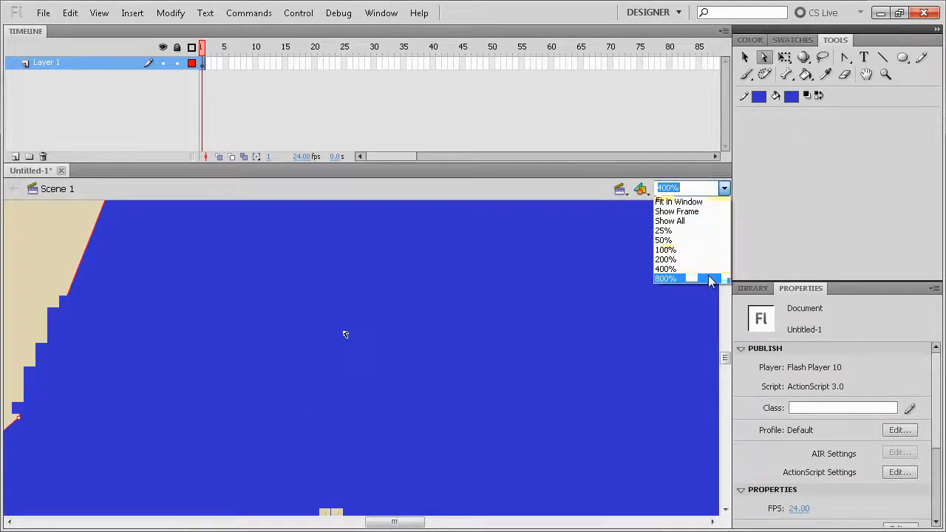
{"action": "left_click", "coordinate": [687, 212]}
{"action": "left_click", "coordinate": [534, 371]}
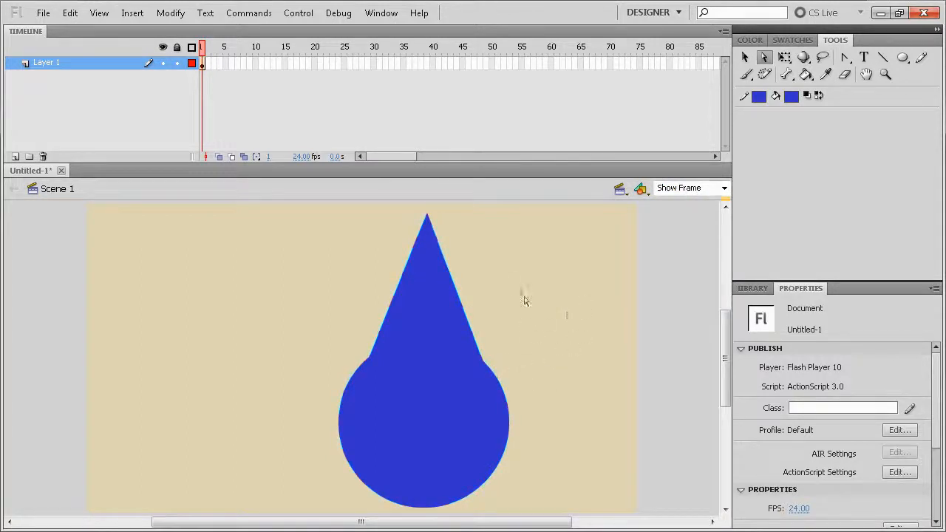
{"action": "left_click", "coordinate": [428, 267]}
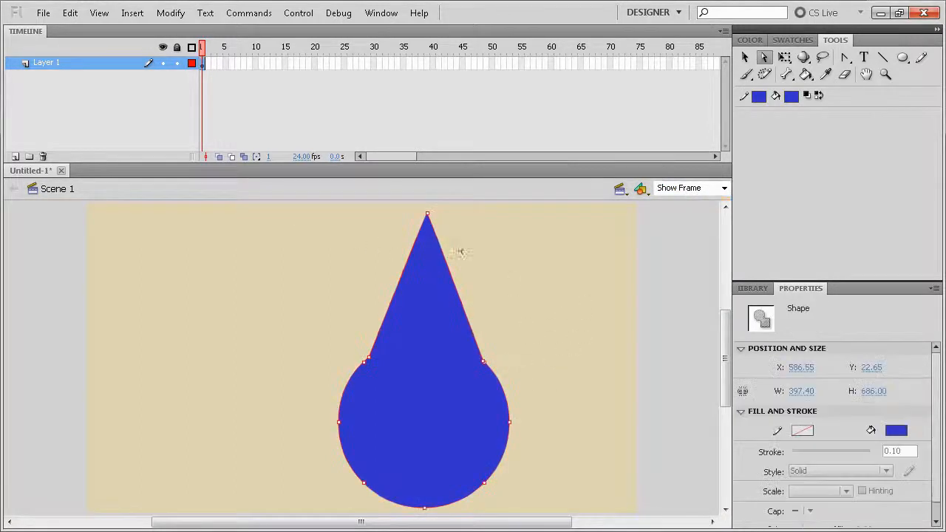
{"action": "left_click", "coordinate": [383, 359]}
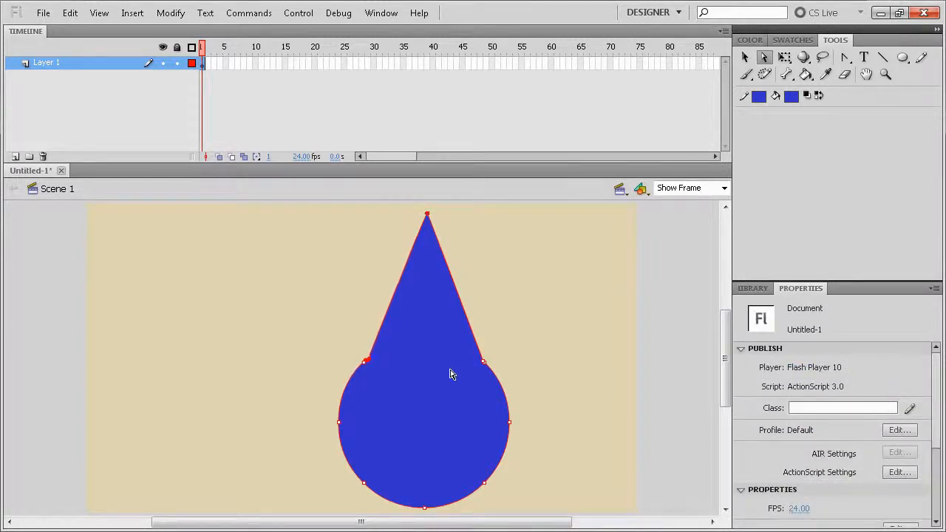
{"action": "left_click", "coordinate": [528, 431]}
{"action": "key", "text": "ctrl+a"}
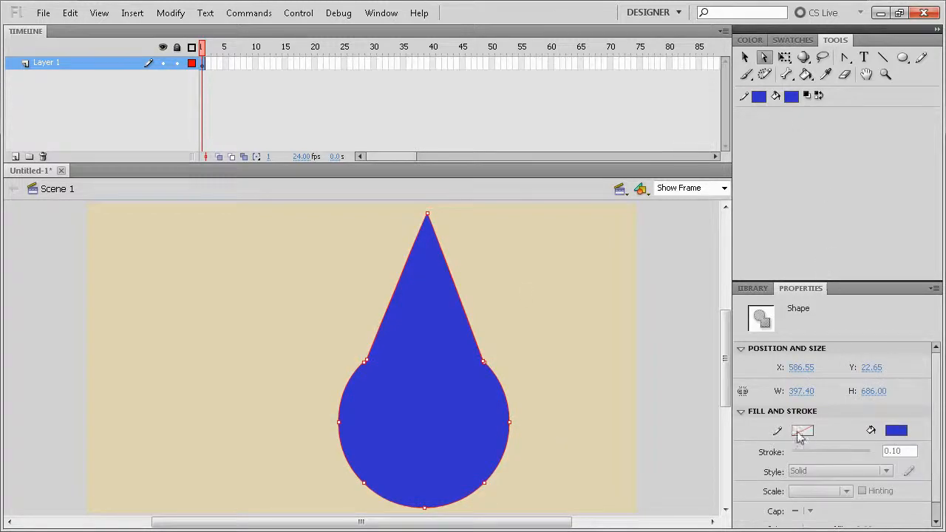
{"action": "left_click", "coordinate": [575, 306]}
{"action": "key", "text": "ctrl+a"}
- Add a new layer above the drop and rename the drop's layer BLUE DUED
{"action": "left_click", "coordinate": [15, 156]}
{"action": "double_click", "coordinate": [58, 63]}
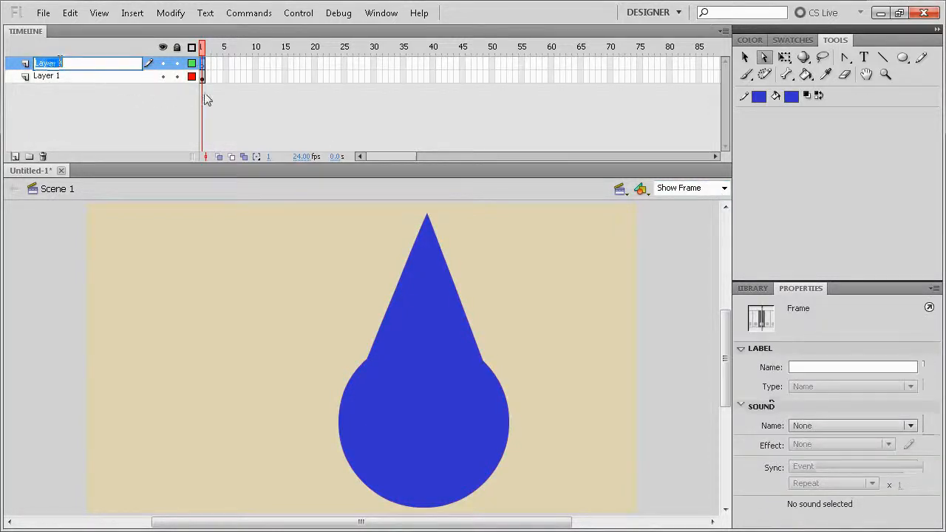
{"action": "left_click", "coordinate": [68, 78]}
{"action": "double_click", "coordinate": [83, 77]}
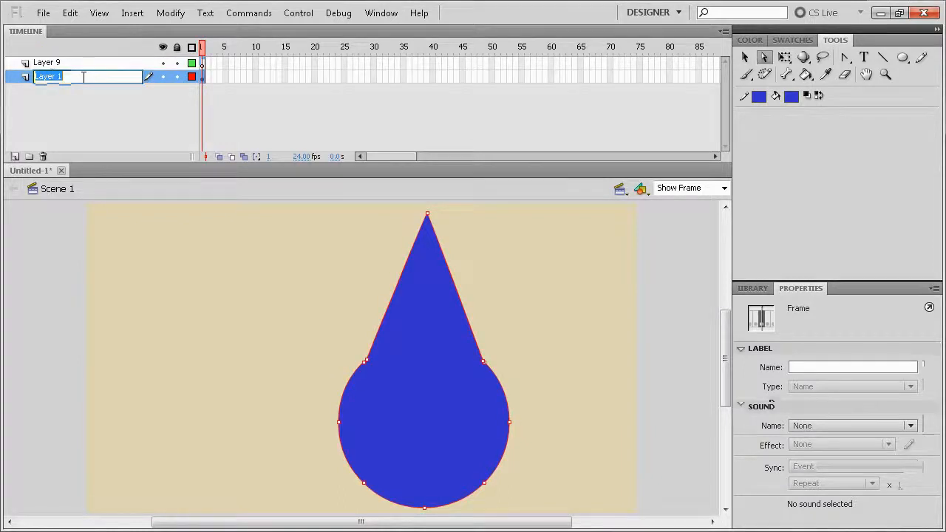
{"action": "type", "text": "BLUE DUDE"}
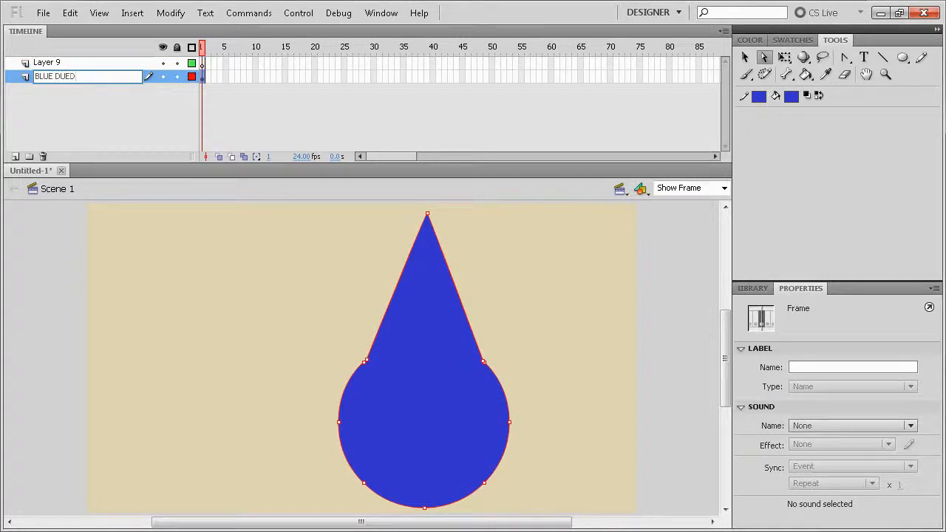
{"action": "key", "text": "Return"}
- Rename the new upper layer outline
{"action": "double_click", "coordinate": [63, 64]}
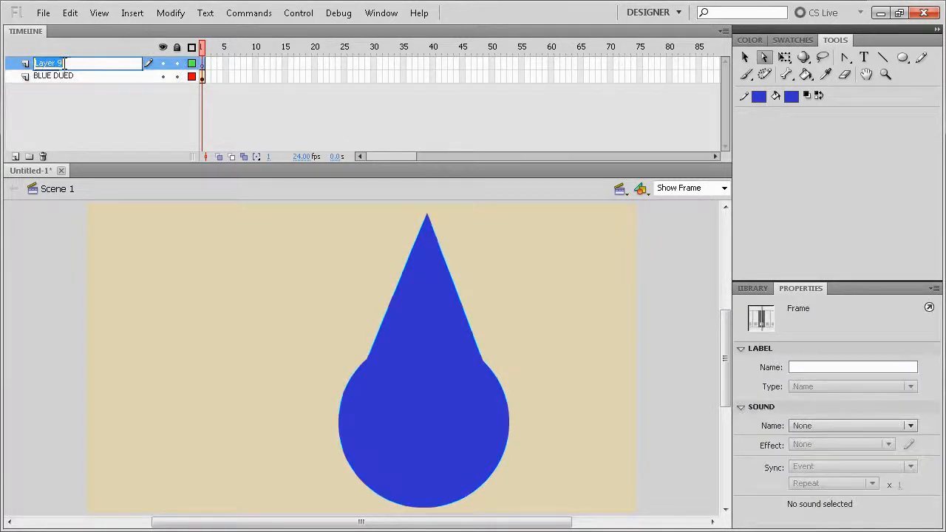
{"action": "type", "text": "outl"}
{"action": "key", "text": "Return"}
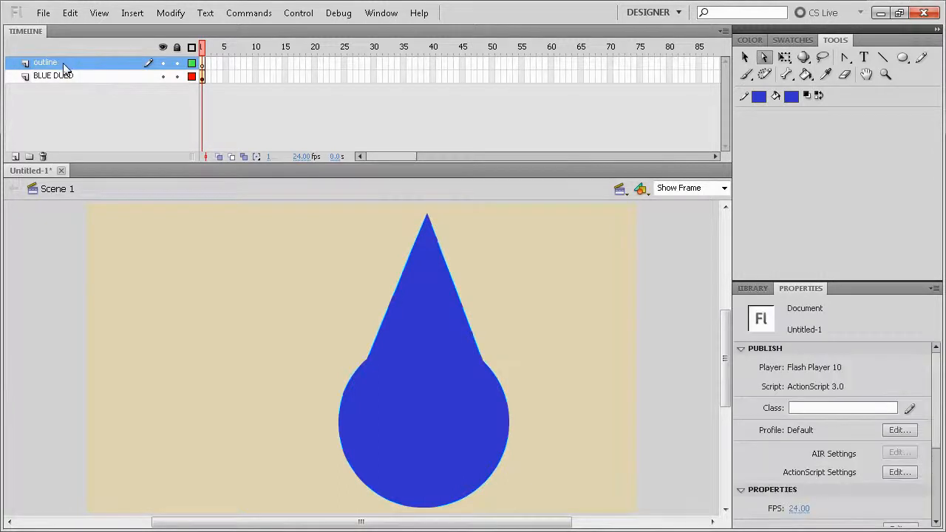
- Set the Line tool's stroke colour to dark red and draw six crossing straight lines around the drop on the outline layer
{"action": "left_click", "coordinate": [882, 57]}
{"action": "left_click", "coordinate": [803, 367]}
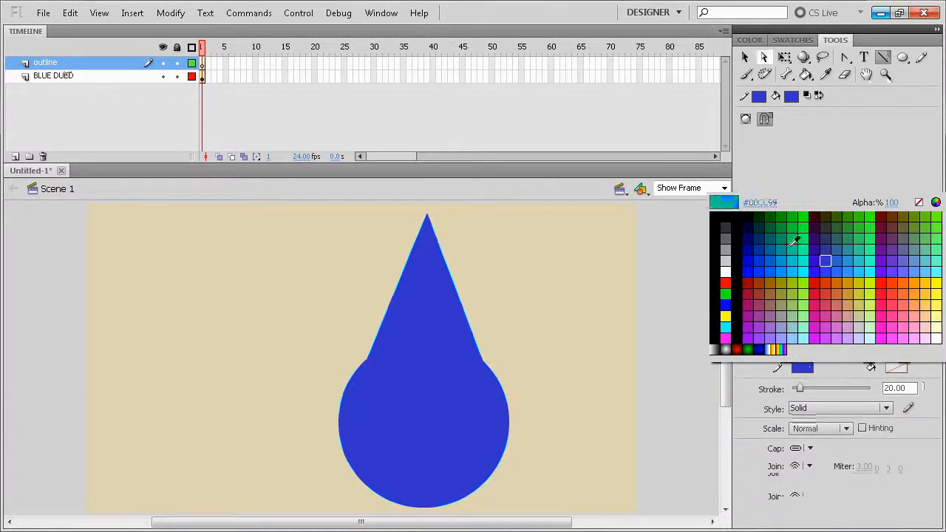
{"action": "left_click", "coordinate": [750, 283]}
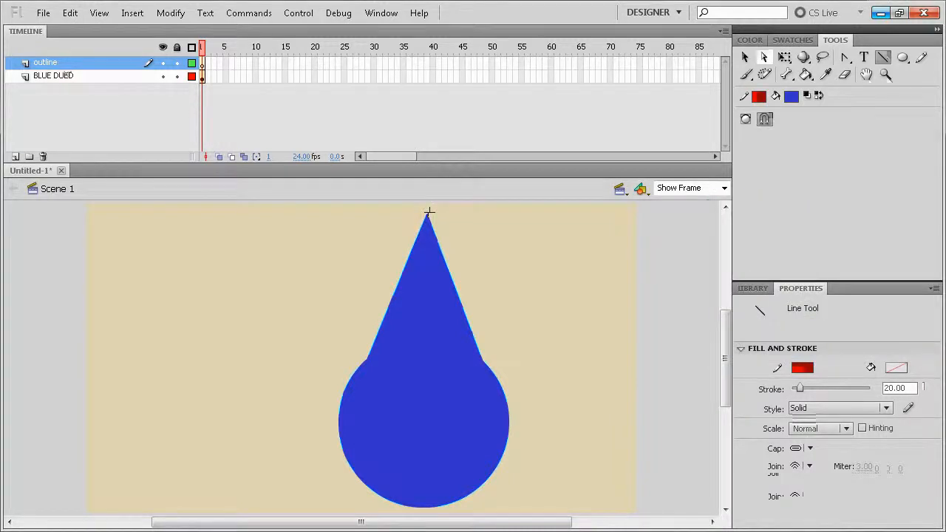
{"action": "left_click_drag", "start_coordinate": [426, 215], "coordinate": [487, 376]}
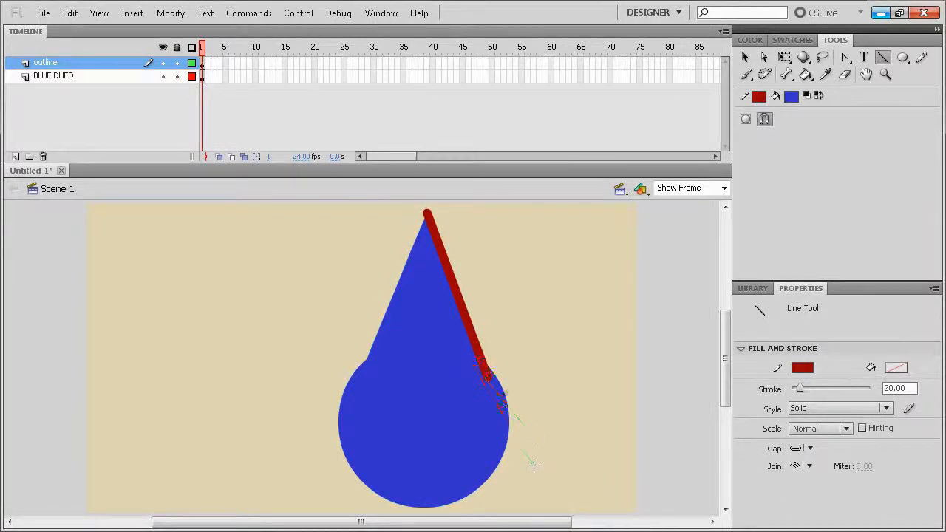
{"action": "left_click_drag", "start_coordinate": [553, 400], "coordinate": [468, 361]}
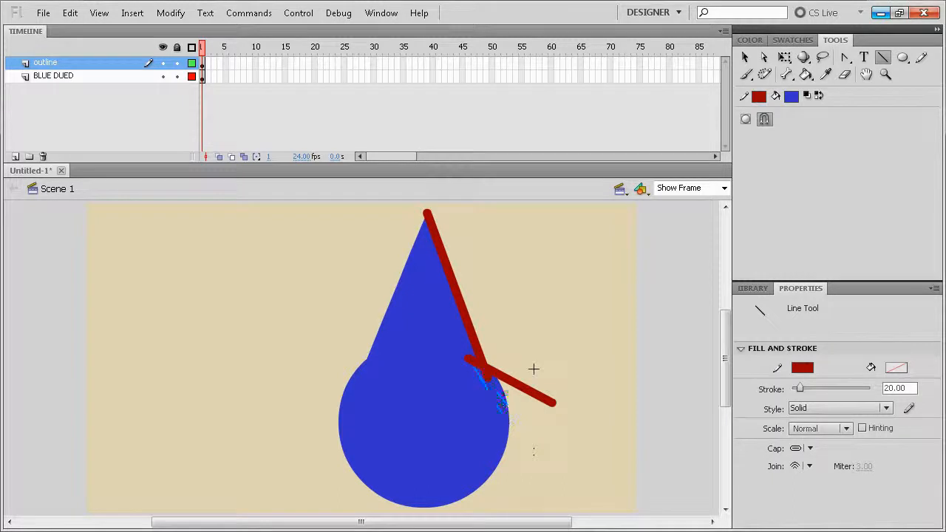
{"action": "mouse_move", "coordinate": [501, 510]}
{"action": "left_mouse_down"}
{"action": "mouse_move", "coordinate": [418, 514]}
{"action": "mouse_move", "coordinate": [297, 416]}
{"action": "left_mouse_up"}
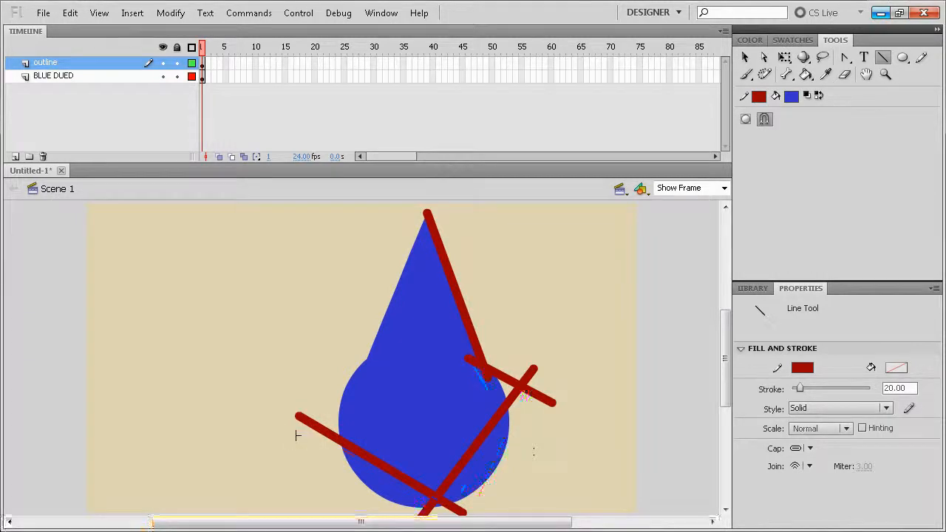
{"action": "left_click_drag", "start_coordinate": [353, 388], "coordinate": [397, 331]}
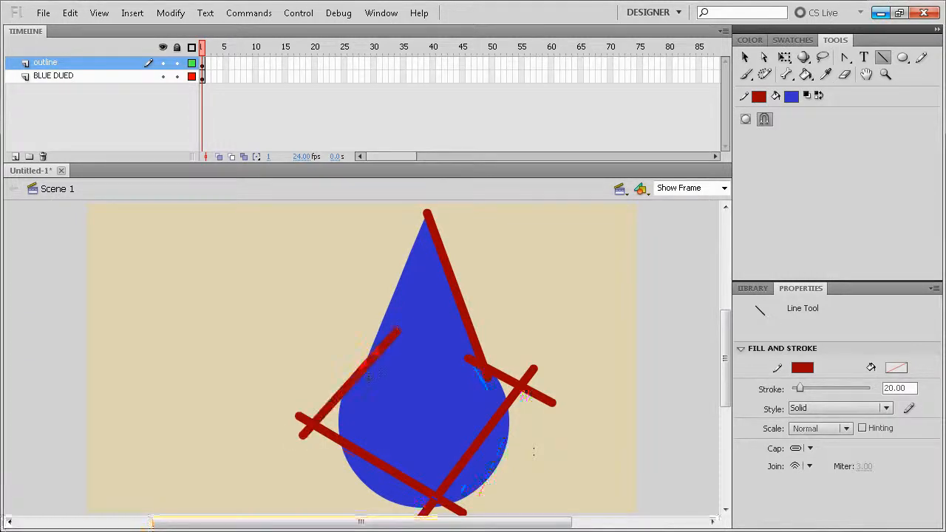
{"action": "left_click_drag", "start_coordinate": [439, 200], "coordinate": [440, 199]}
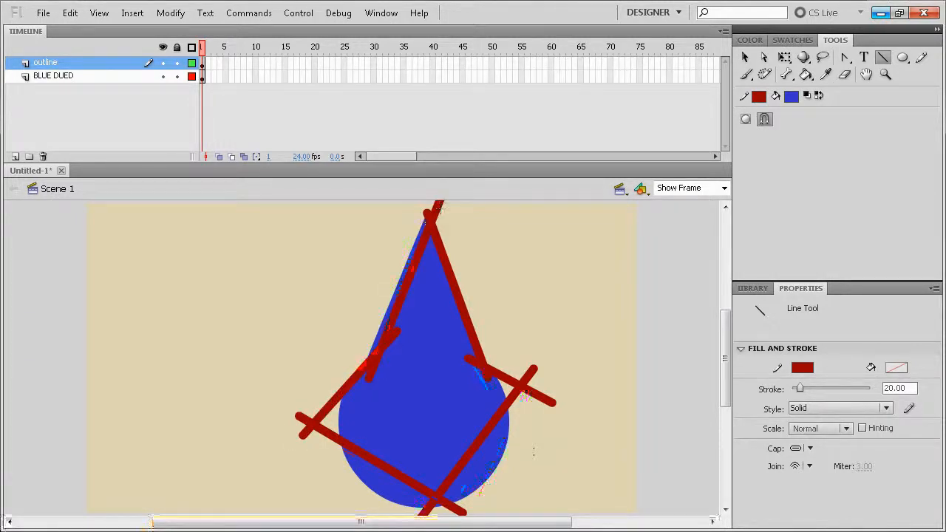
{"action": "left_click", "coordinate": [725, 188]}
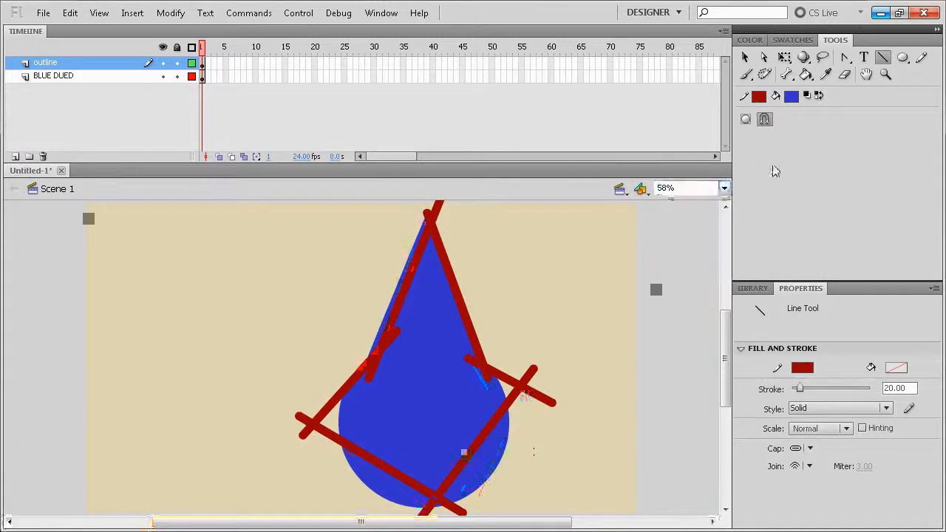
{"action": "key", "text": "Escape"}
{"action": "key", "text": "v"}
{"action": "left_click_drag", "start_coordinate": [515, 320], "coordinate": [546, 351]}
{"action": "left_click", "coordinate": [534, 369]}
{"action": "left_click", "coordinate": [564, 396]}
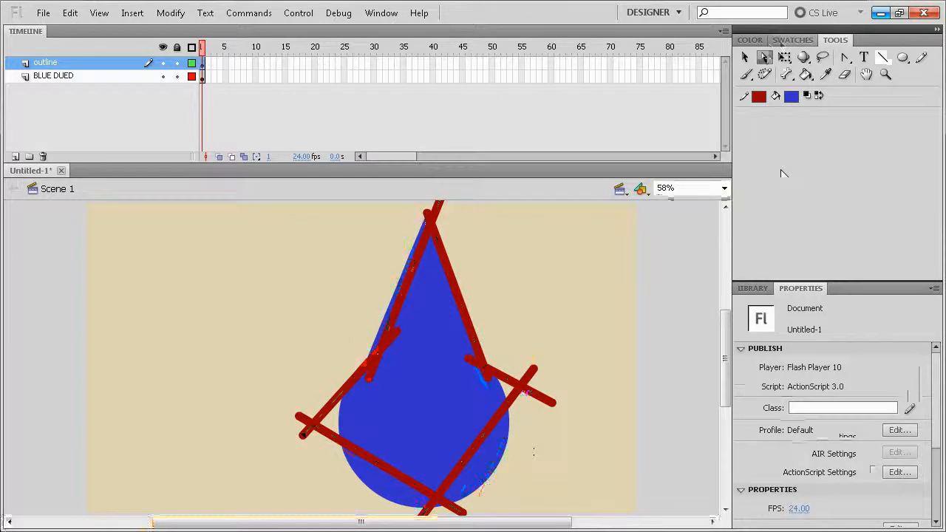
- Lock the BLUE DUED layer, try drawing a line on it without unlocking it, and return to the outline layer
{"action": "left_click", "coordinate": [177, 77]}
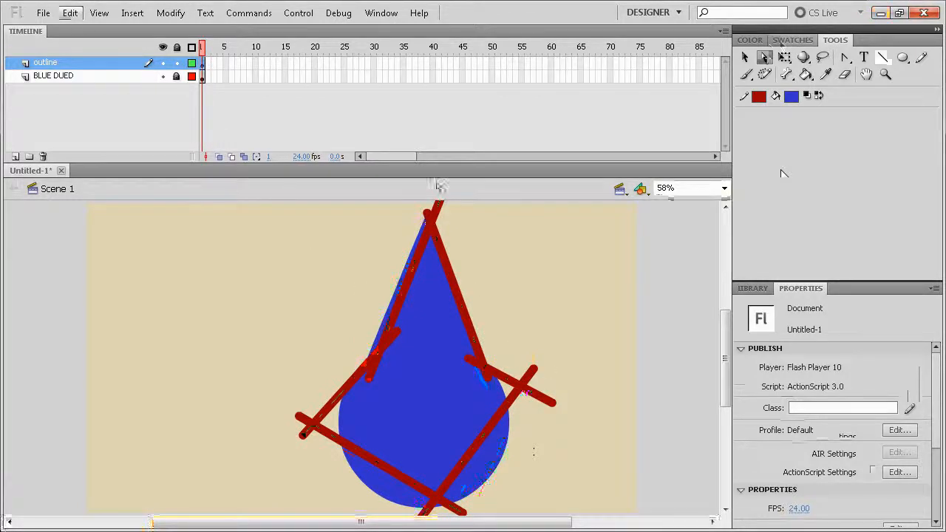
{"action": "left_click", "coordinate": [68, 76]}
{"action": "left_click", "coordinate": [391, 364]}
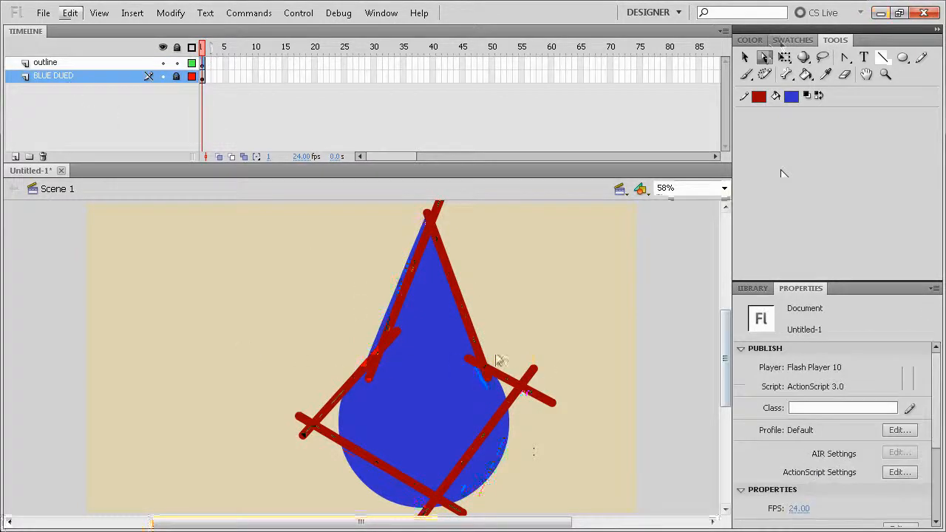
{"action": "left_click", "coordinate": [883, 57]}
{"action": "left_click", "coordinate": [353, 369]}
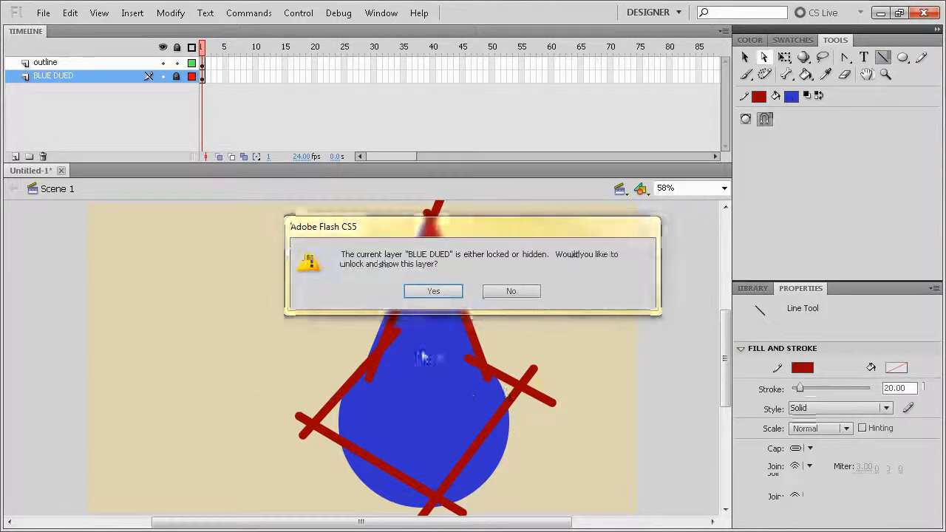
{"action": "left_click", "coordinate": [511, 291]}
{"action": "left_click", "coordinate": [88, 65]}
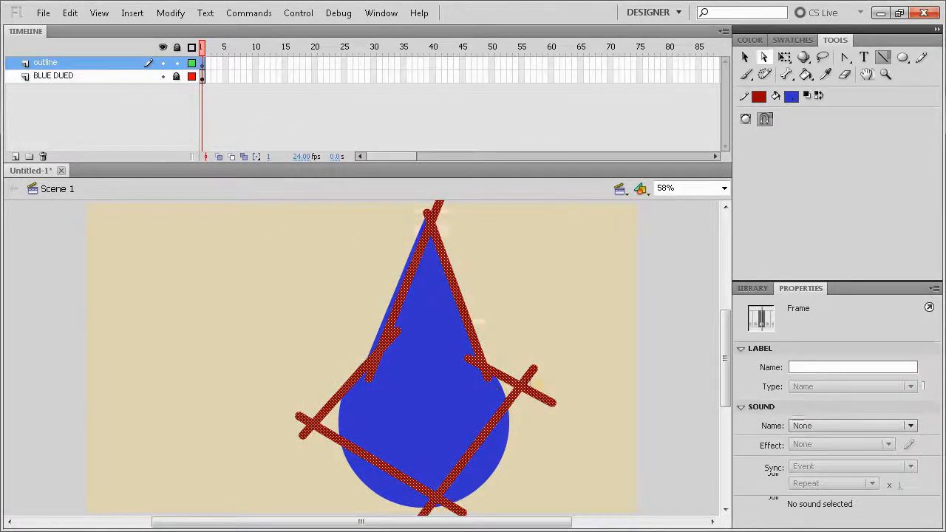
- Draw a short test line beside the drop on the outline layer and undo it
{"action": "left_click_drag", "start_coordinate": [521, 333], "coordinate": [533, 336]}
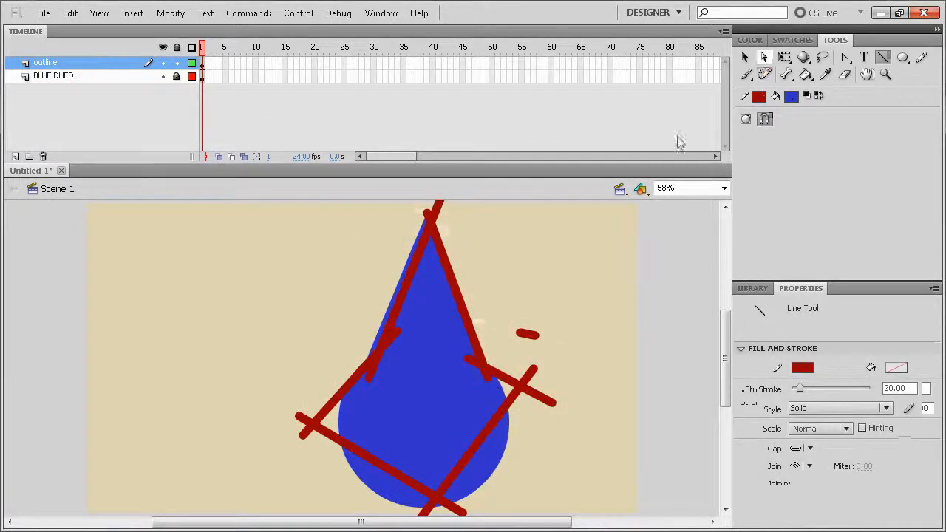
{"action": "left_click", "coordinate": [763, 57]}
{"action": "key", "text": "ctrl+z"}
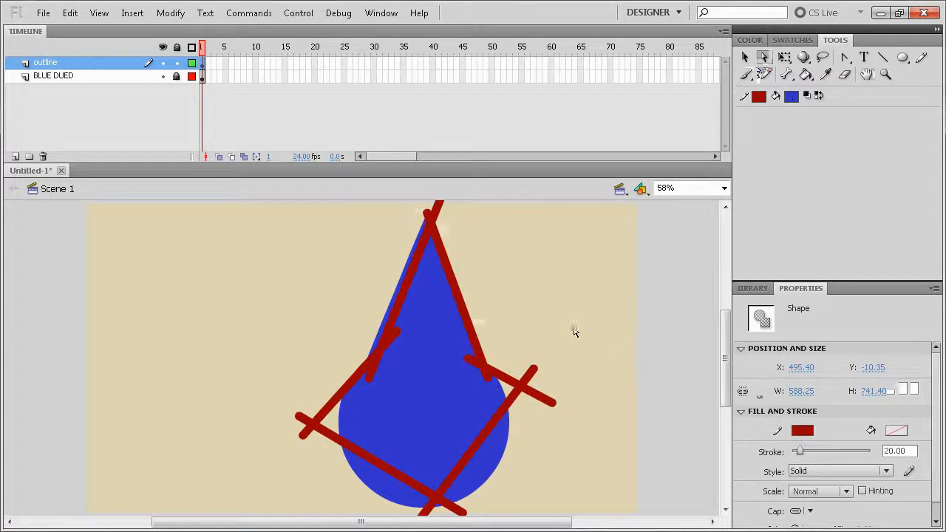
- Delete the overhanging ends of the red lines at the outline's right corners and at its tip
{"action": "left_click", "coordinate": [543, 396]}
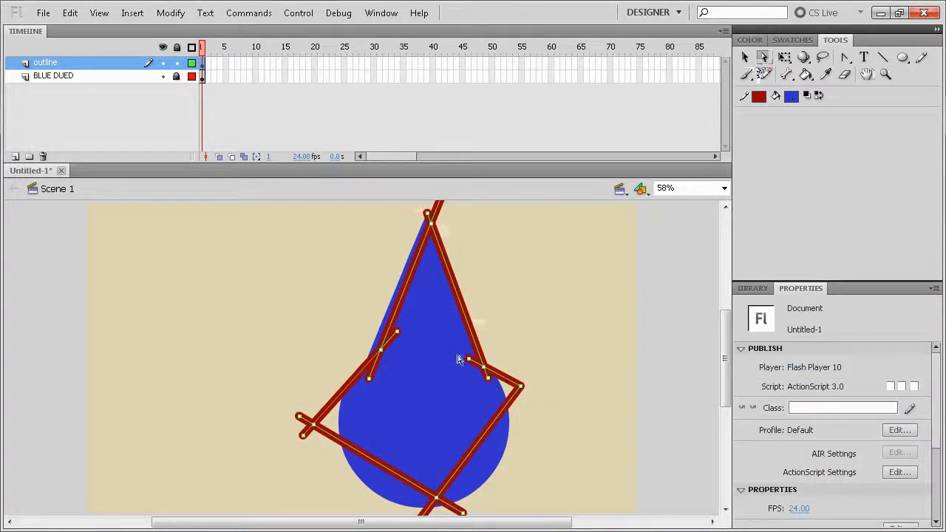
{"action": "left_click", "coordinate": [464, 393]}
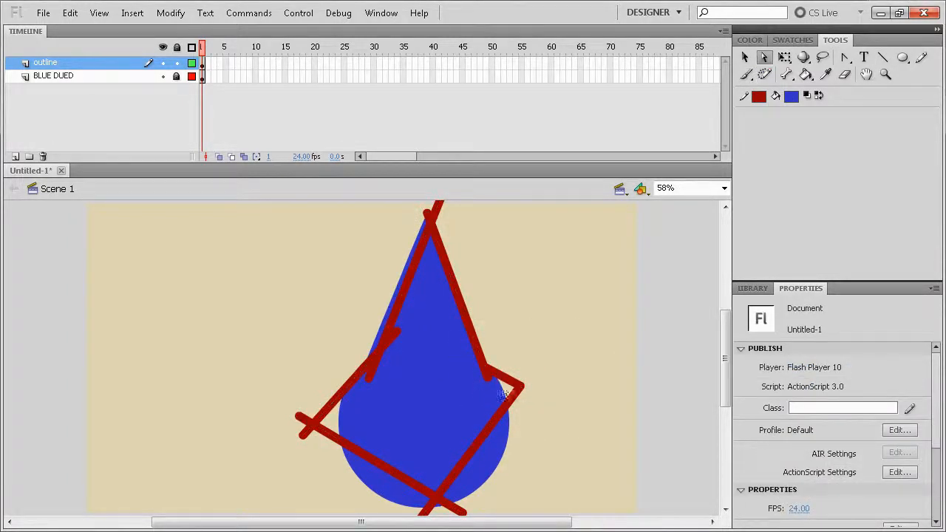
{"action": "left_click", "coordinate": [505, 387]}
{"action": "scroll", "coordinate": [465, 313], "scroll_direction": "up", "scroll_amount": 3}
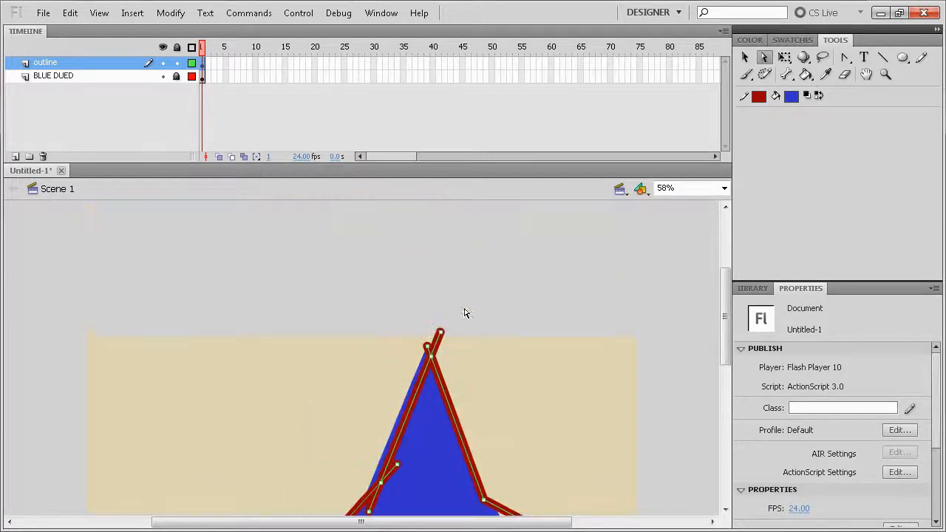
{"action": "key", "text": "Delete"}
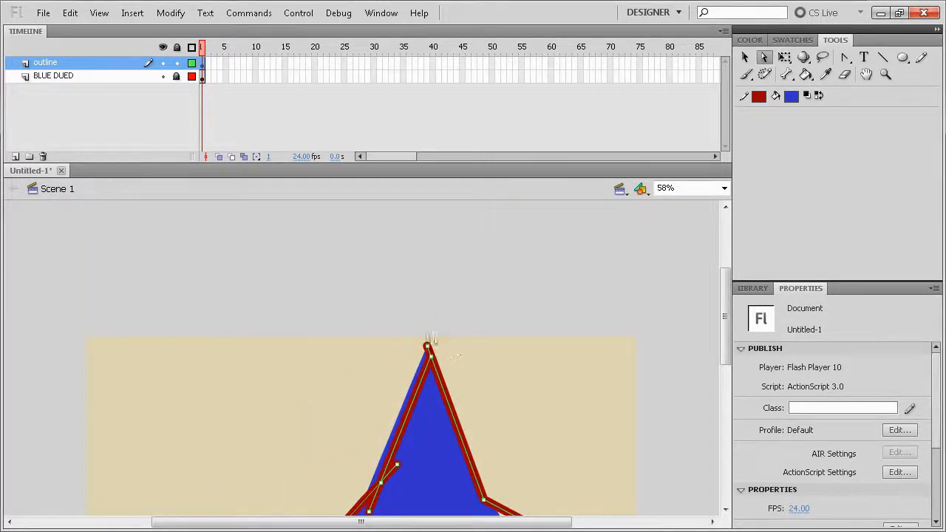
- Delete the overhanging ends of the red lines at the outline's left and bottom corners
{"action": "scroll", "coordinate": [444, 359], "scroll_direction": "down", "scroll_amount": 5}
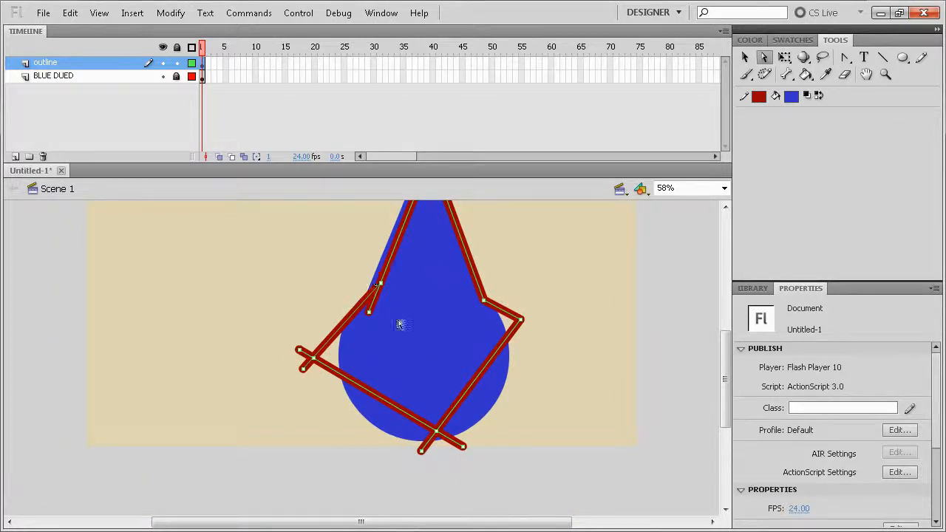
{"action": "key", "text": "Delete"}
{"action": "key", "text": "ctrl+z"}
{"action": "key", "text": "Delete"}
{"action": "mouse_move", "coordinate": [271, 335]}
{"action": "left_mouse_down"}
{"action": "mouse_move", "coordinate": [314, 391]}
{"action": "mouse_move", "coordinate": [307, 403]}
{"action": "left_mouse_up"}
{"action": "key", "text": "Delete"}
{"action": "key", "text": "Delete"}
- Move the outline's bottom corner to the circle's lowest point and its right and left corners onto the circle's sides
{"action": "key", "text": "shift+Down"}
{"action": "key", "text": "shift+Down"}
{"action": "key", "text": "shift+Down"}
{"action": "key", "text": "shift+Left"}
{"action": "key", "text": "shift+Left"}
{"action": "key", "text": "shift+Left"}
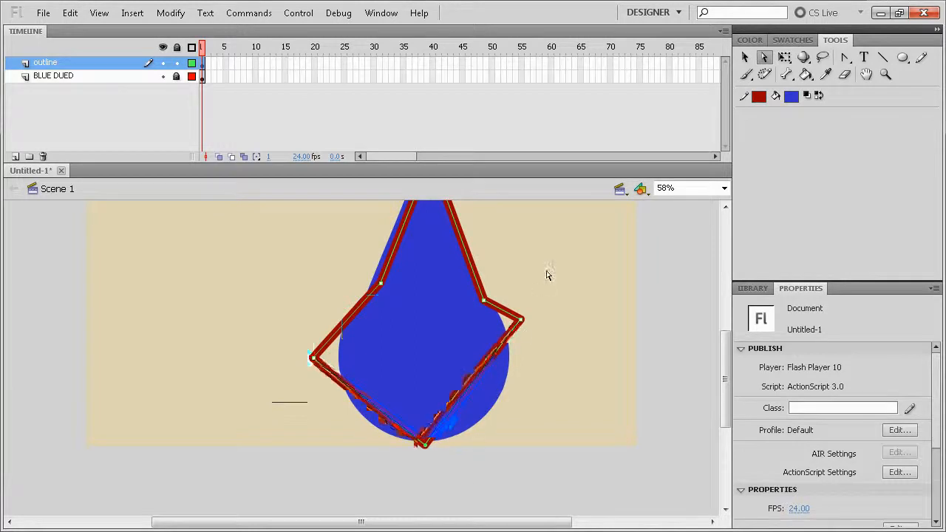
{"action": "left_click_drag", "start_coordinate": [521, 319], "coordinate": [509, 360]}
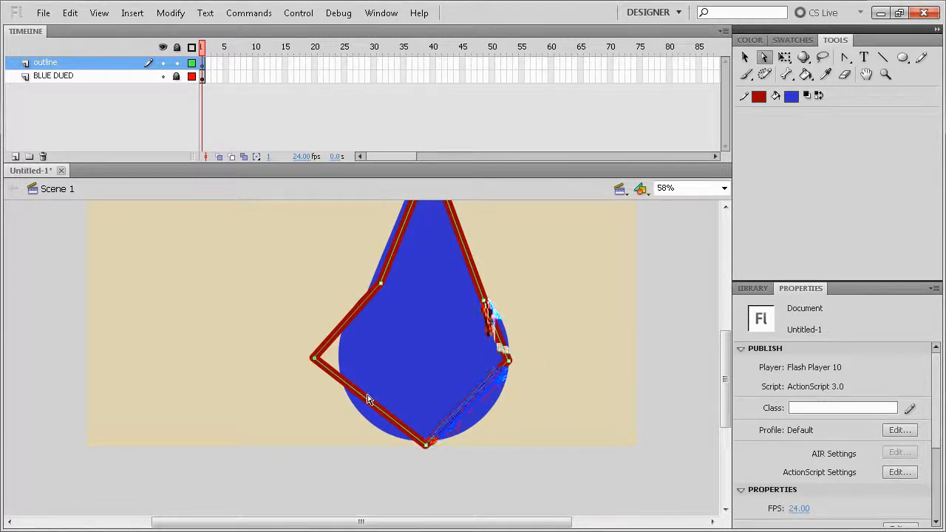
{"action": "left_click_drag", "start_coordinate": [314, 358], "coordinate": [338, 360]}
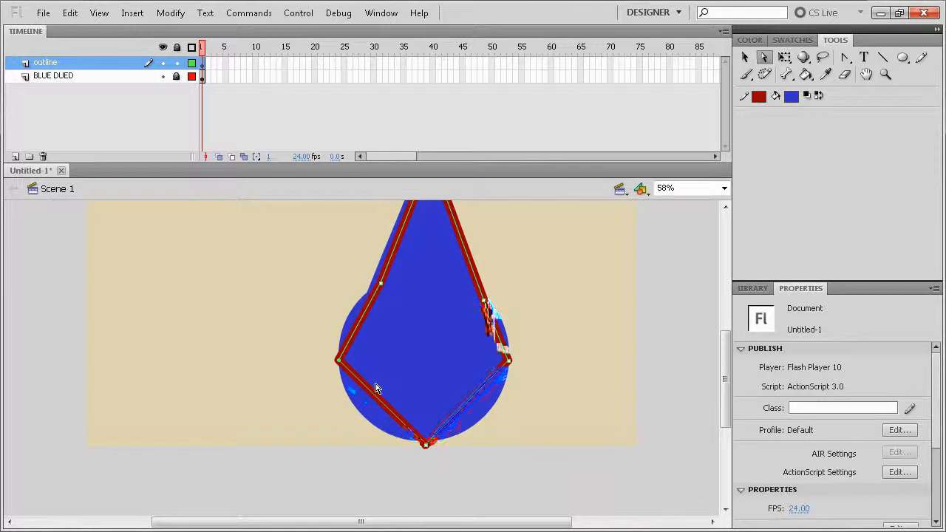
- Nudge the outline's upper-left anchor point onto the junction of the drop's straight edge and the circle
{"action": "scroll", "coordinate": [387, 385], "scroll_direction": "up", "scroll_amount": 3}
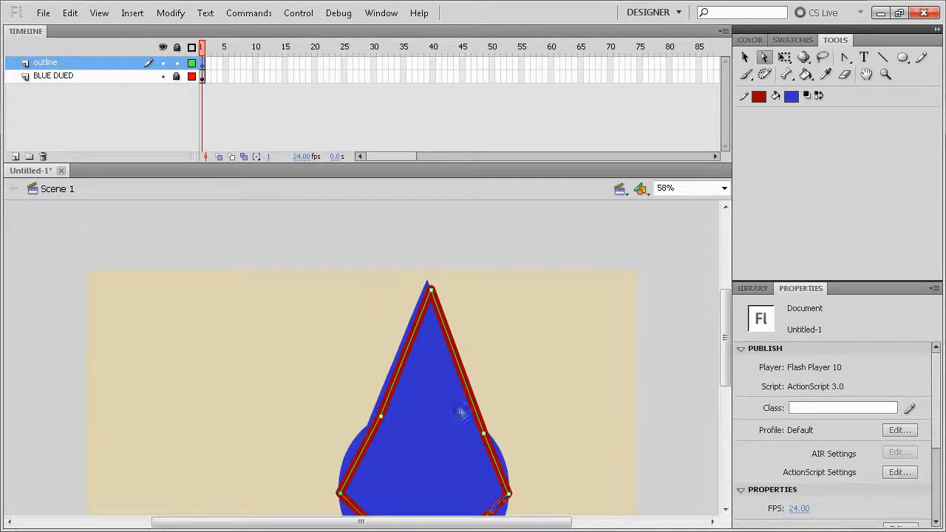
{"action": "key", "text": "Left"}
{"action": "key", "text": "Left"}
{"action": "key", "text": "Left"}
{"action": "key", "text": "Left"}
{"action": "key", "text": "Left"}
{"action": "key", "text": "Left"}
{"action": "key", "text": "Left"}
{"action": "key", "text": "Left"}
{"action": "key", "text": "Left"}
{"action": "key", "text": "Left"}
{"action": "key", "text": "Left"}
{"action": "key", "text": "Left"}
{"action": "key", "text": "Left"}
{"action": "key", "text": "Left"}
{"action": "key", "text": "Left"}
{"action": "key", "text": "Down"}
{"action": "key", "text": "Down"}
{"action": "key", "text": "Down"}
{"action": "key", "text": "Down"}
{"action": "key", "text": "Down"}
{"action": "key", "text": "Down"}
{"action": "key", "text": "Down"}
{"action": "key", "text": "Down"}
{"action": "key", "text": "Down"}
{"action": "key", "text": "Down"}
{"action": "key", "text": "Down"}
{"action": "key", "text": "Down"}
{"action": "key", "text": "Down"}
{"action": "key", "text": "Down"}
{"action": "key", "text": "Down"}
{"action": "key", "text": "Right"}
{"action": "key", "text": "Right"}
{"action": "key", "text": "Right"}
{"action": "key", "text": "Right"}
{"action": "key", "text": "Right"}
{"action": "key", "text": "Right"}
{"action": "key", "text": "Right"}
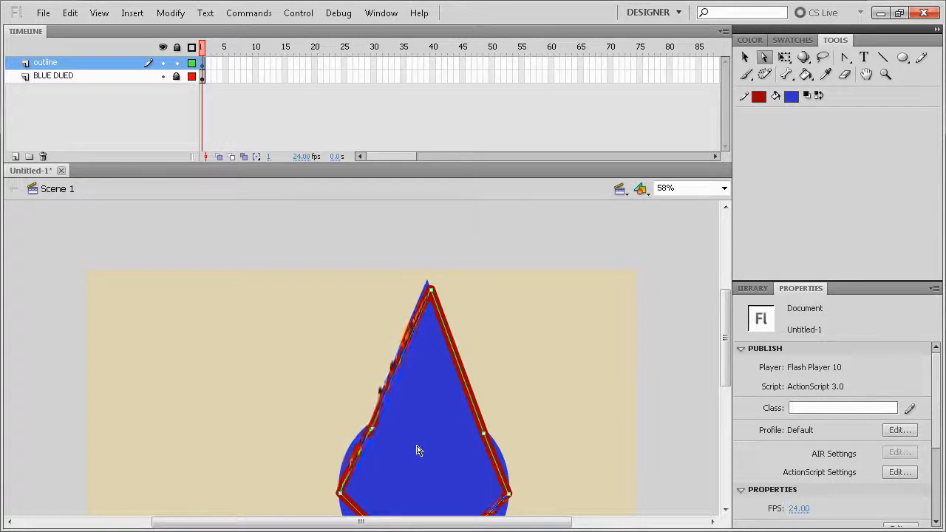
- Fine-tune the outline's upper-left anchor point slightly further left and up along the drop's straight edge
{"action": "key", "text": "Left"}
{"action": "key", "text": "Left"}
{"action": "key", "text": "Left"}
{"action": "key", "text": "Left"}
{"action": "key", "text": "Left"}
{"action": "key", "text": "Up"}
{"action": "key", "text": "Up"}
{"action": "key", "text": "Up"}
- Move the outline's tip anchor point up and left onto the blue drop's tip
{"action": "left_click_drag", "start_coordinate": [404, 272], "coordinate": [469, 308]}
{"action": "key", "text": "Up"}
{"action": "key", "text": "Up"}
{"action": "key", "text": "Up"}
{"action": "key", "text": "Up"}
{"action": "key", "text": "Up"}
{"action": "key", "text": "Up"}
{"action": "key", "text": "Up"}
{"action": "key", "text": "Up"}
{"action": "key", "text": "Up"}
{"action": "key", "text": "Up"}
{"action": "key", "text": "Up"}
{"action": "key", "text": "Up"}
{"action": "key", "text": "Up"}
{"action": "key", "text": "Up"}
{"action": "key", "text": "Left"}
{"action": "key", "text": "Left"}
{"action": "key", "text": "Left"}
{"action": "key", "text": "Left"}
{"action": "key", "text": "Left"}
{"action": "key", "text": "Left"}
{"action": "key", "text": "Left"}
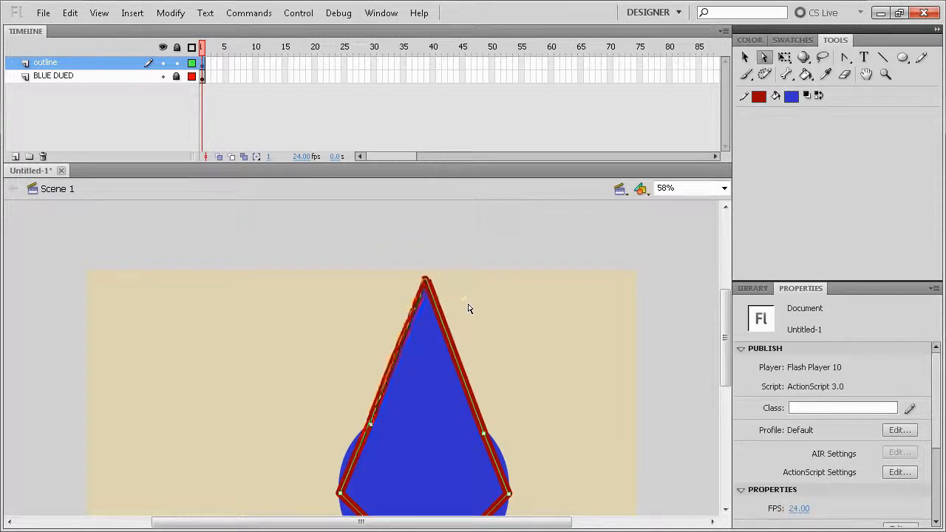
- Nudge the outline's upper-right anchor point onto the junction of the drop's straight edge and the circle
{"action": "scroll", "coordinate": [510, 406], "scroll_direction": "down", "scroll_amount": 3}
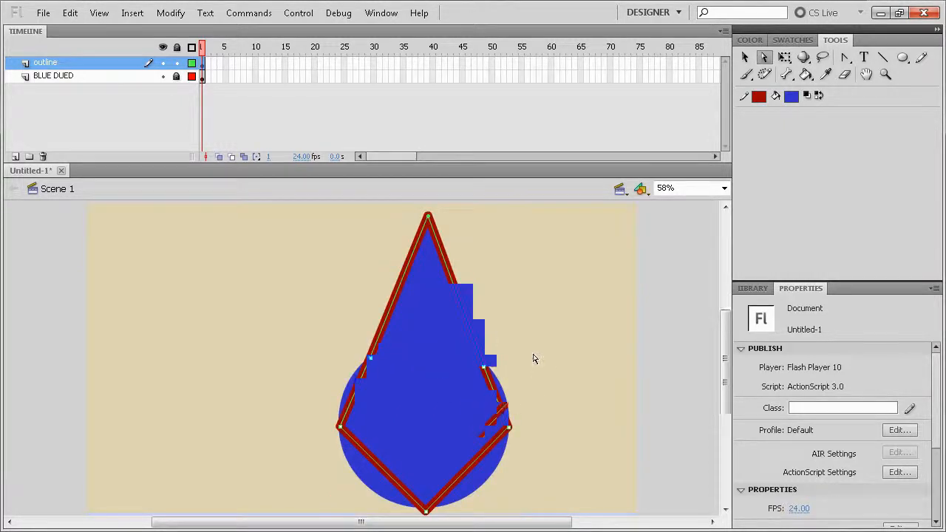
{"action": "key", "text": "Left"}
{"action": "key", "text": "Left"}
{"action": "key", "text": "Left"}
{"action": "key", "text": "Left"}
{"action": "key", "text": "Left"}
{"action": "key", "text": "Left"}
{"action": "key", "text": "Left"}
{"action": "key", "text": "Left"}
{"action": "key", "text": "Left"}
{"action": "key", "text": "Left"}
{"action": "key", "text": "Up"}
{"action": "key", "text": "Up"}
{"action": "key", "text": "Up"}
{"action": "key", "text": "Up"}
{"action": "key", "text": "Up"}
{"action": "key", "text": "Up"}
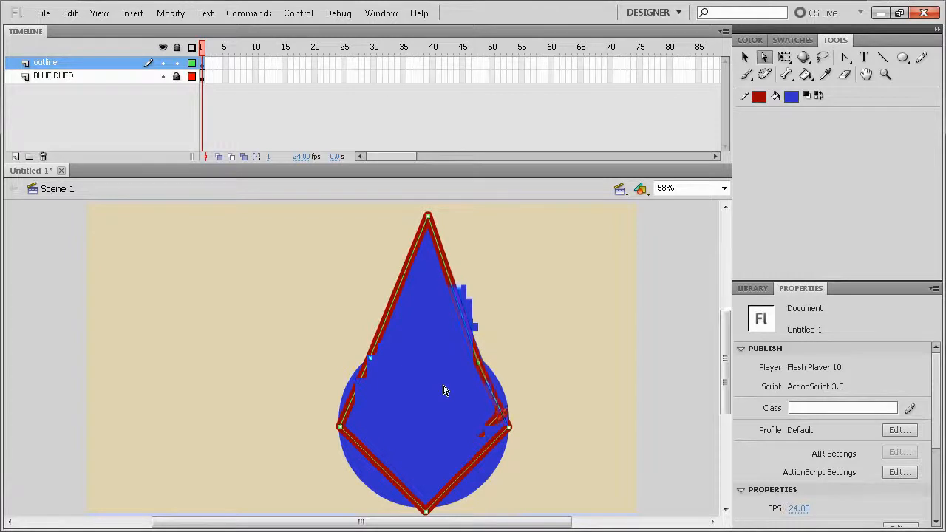
{"action": "key", "text": "Right"}
{"action": "key", "text": "Right"}
{"action": "key", "text": "Right"}
{"action": "key", "text": "Right"}
{"action": "key", "text": "Right"}
{"action": "key", "text": "Down"}
{"action": "key", "text": "Down"}
- Convert the outline's bottom, right and left corner points into smooth curve points that follow the circle
{"action": "left_click", "coordinate": [852, 59]}
{"action": "scroll", "coordinate": [612, 320], "scroll_direction": "down", "scroll_amount": 2}
{"action": "scroll", "coordinate": [613, 321], "scroll_direction": "up", "scroll_amount": 1}
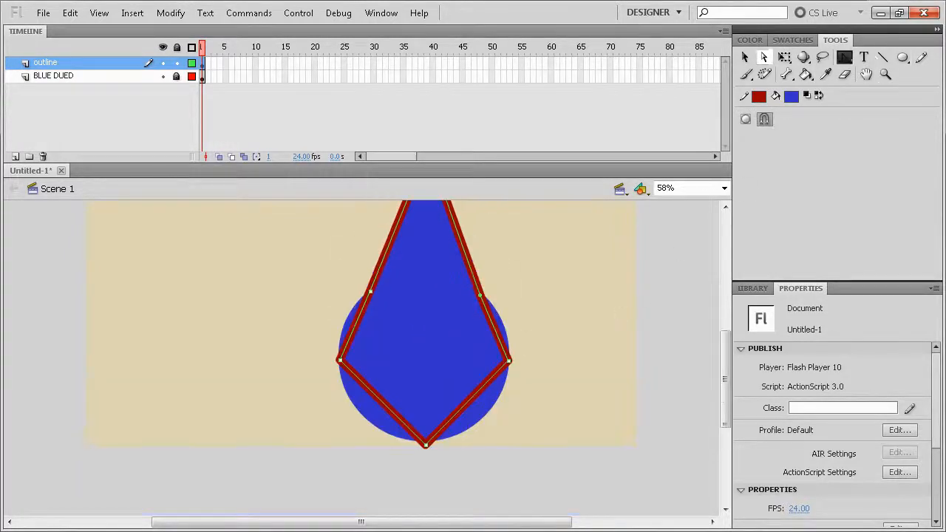
{"action": "left_click", "coordinate": [725, 189]}
{"action": "left_click", "coordinate": [721, 250]}
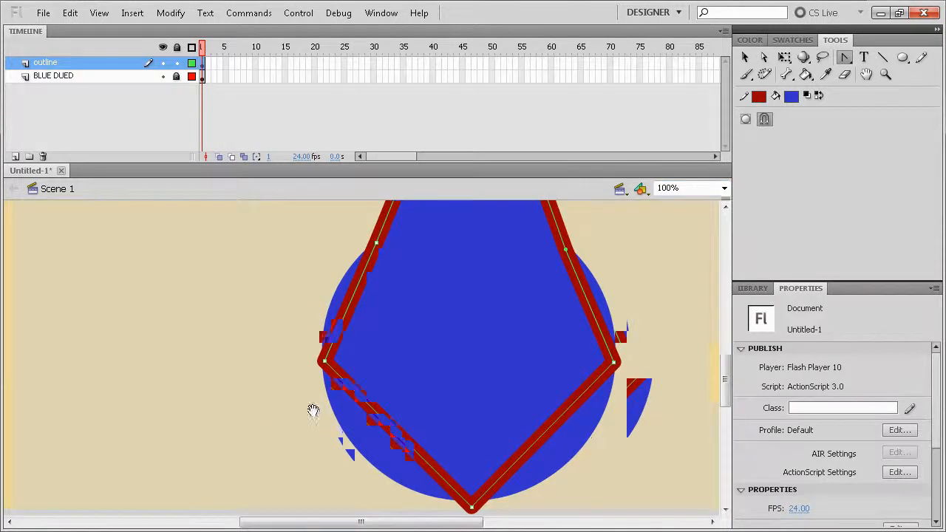
{"action": "left_click_drag", "start_coordinate": [313, 407], "coordinate": [275, 344]}
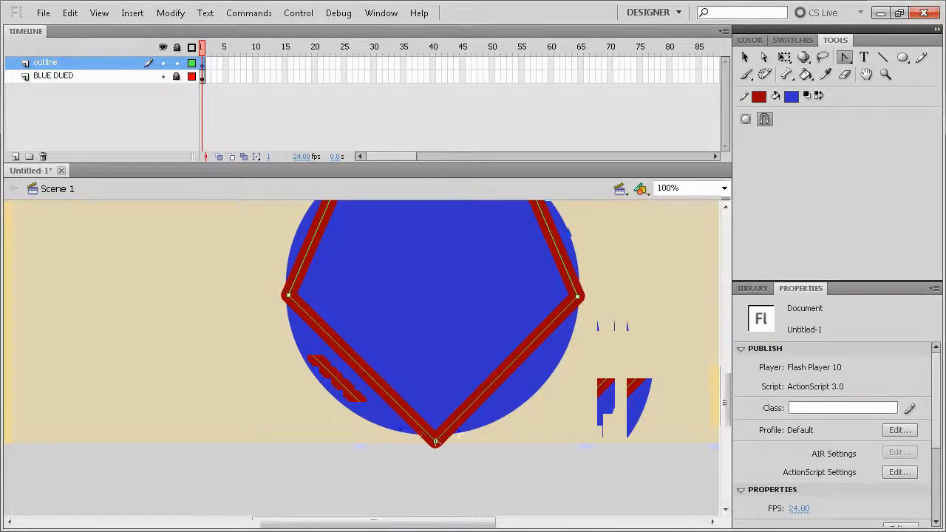
{"action": "left_click_drag", "start_coordinate": [435, 442], "coordinate": [528, 439]}
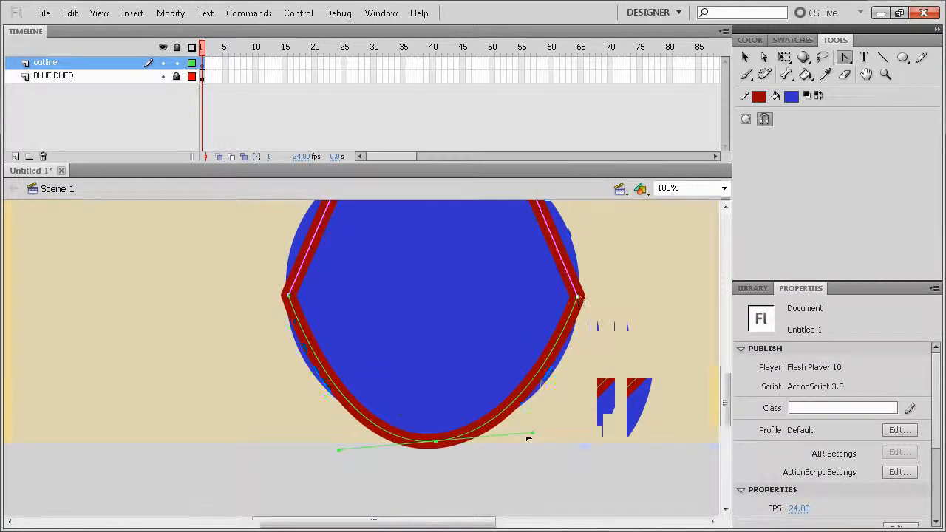
{"action": "left_click_drag", "start_coordinate": [577, 297], "coordinate": [575, 372]}
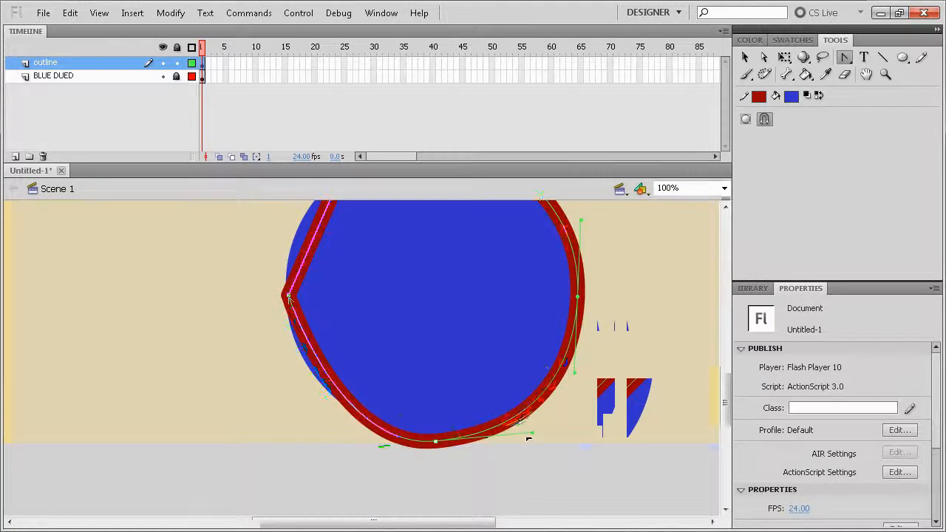
{"action": "left_click_drag", "start_coordinate": [288, 296], "coordinate": [296, 222]}
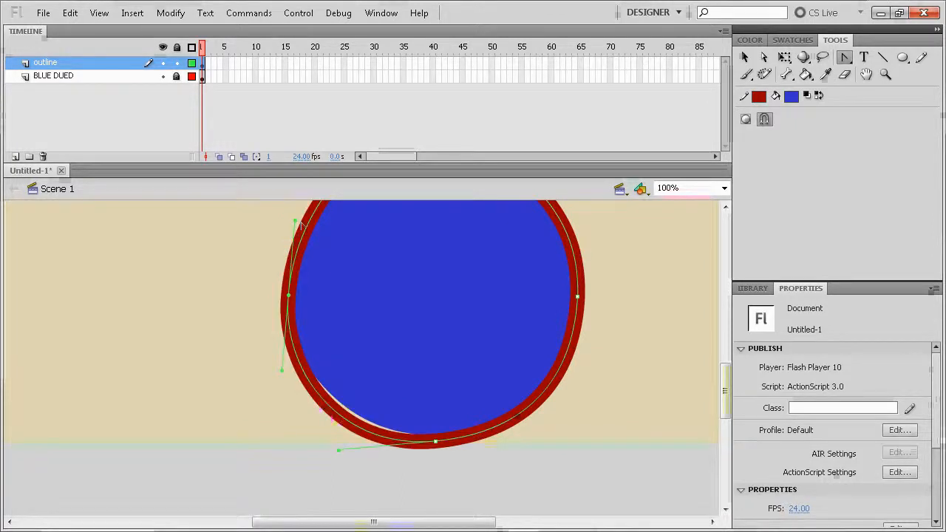
- Nudge the outline's left anchor point up and adjust the left and bottom curve handles to fit the circle
{"action": "key", "text": "Up"}
{"action": "key", "text": "Up"}
{"action": "key", "text": "Up"}
{"action": "key", "text": "Up"}
{"action": "key", "text": "Up"}
{"action": "key", "text": "Up"}
{"action": "key", "text": "Up"}
{"action": "key", "text": "Up"}
{"action": "key", "text": "Up"}
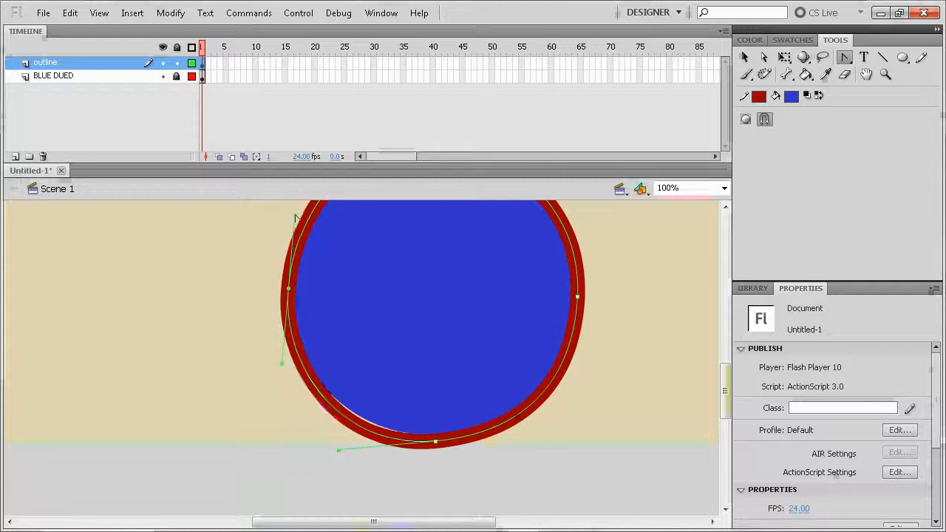
{"action": "left_click_drag", "start_coordinate": [295, 218], "coordinate": [291, 214]}
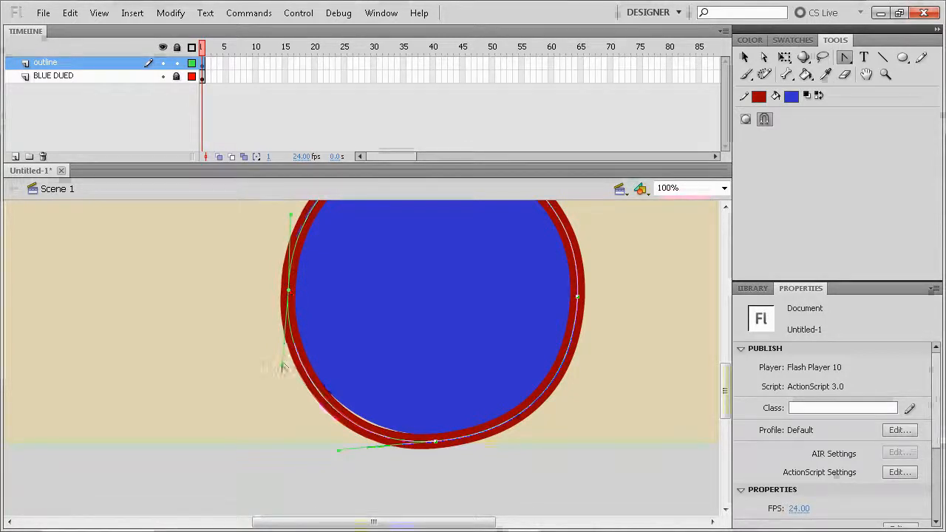
{"action": "left_click_drag", "start_coordinate": [282, 367], "coordinate": [288, 362]}
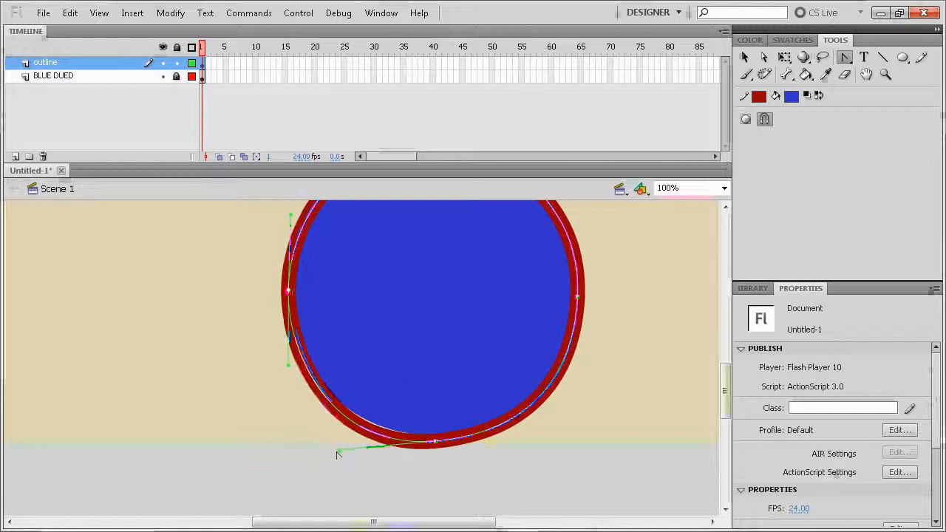
{"action": "left_click_drag", "start_coordinate": [341, 452], "coordinate": [338, 440]}
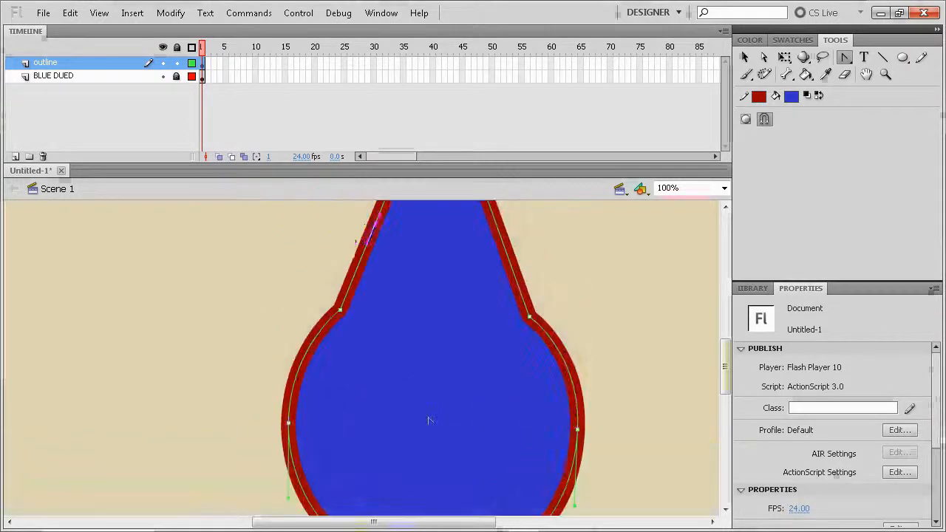
- Select the entire red outline and convert its lines to fills
{"action": "scroll", "coordinate": [431, 393], "scroll_direction": "up", "scroll_amount": 5}
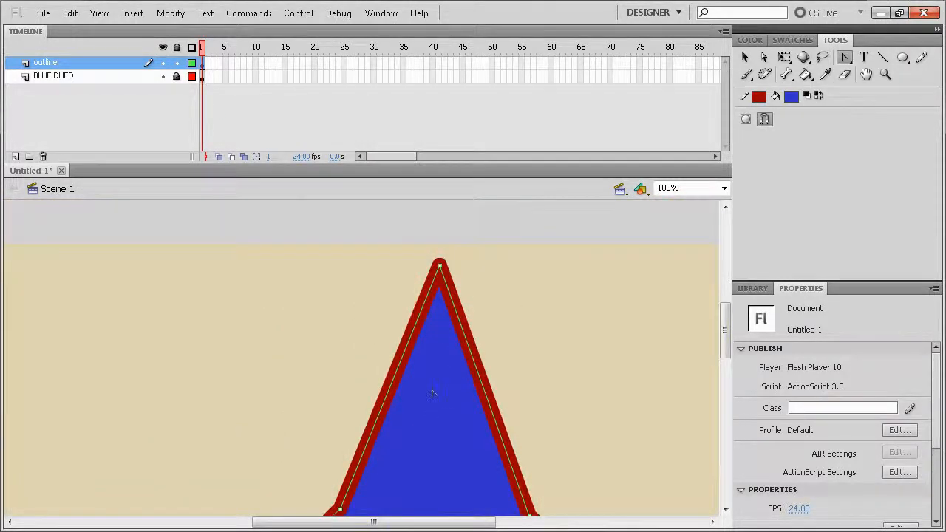
{"action": "scroll", "coordinate": [432, 393], "scroll_direction": "down", "scroll_amount": 5}
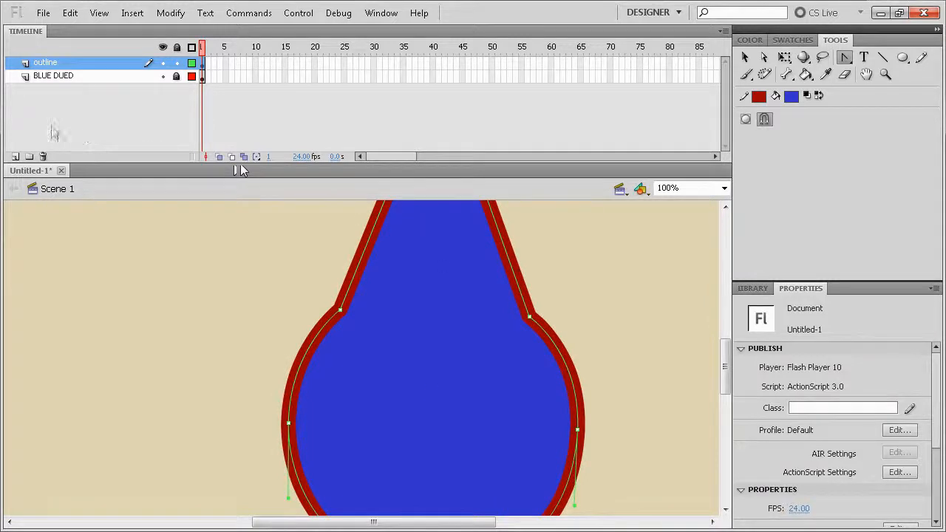
{"action": "scroll", "coordinate": [252, 244], "scroll_direction": "up", "scroll_amount": 5}
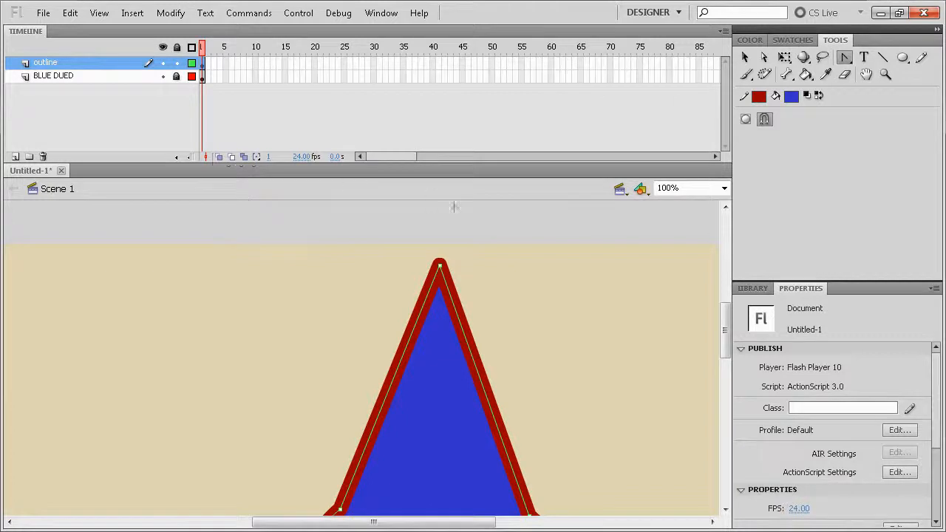
{"action": "key", "text": "ctrl+a"}
{"action": "left_click", "coordinate": [170, 13]}
{"action": "mouse_move", "coordinate": [222, 122]}
{"action": "left_click", "coordinate": [442, 177]}
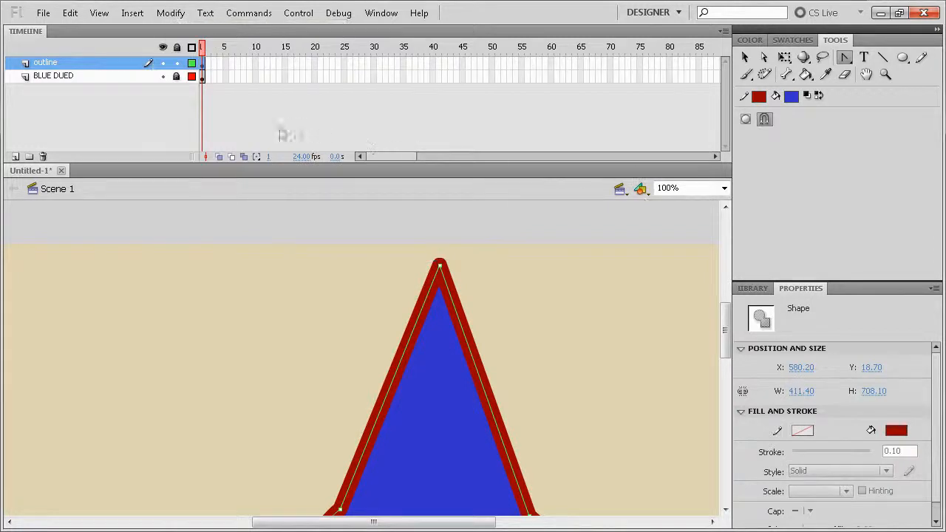
- Apply Convert Lines to Fills to the selected outline shape once more
{"action": "left_click", "coordinate": [744, 57]}
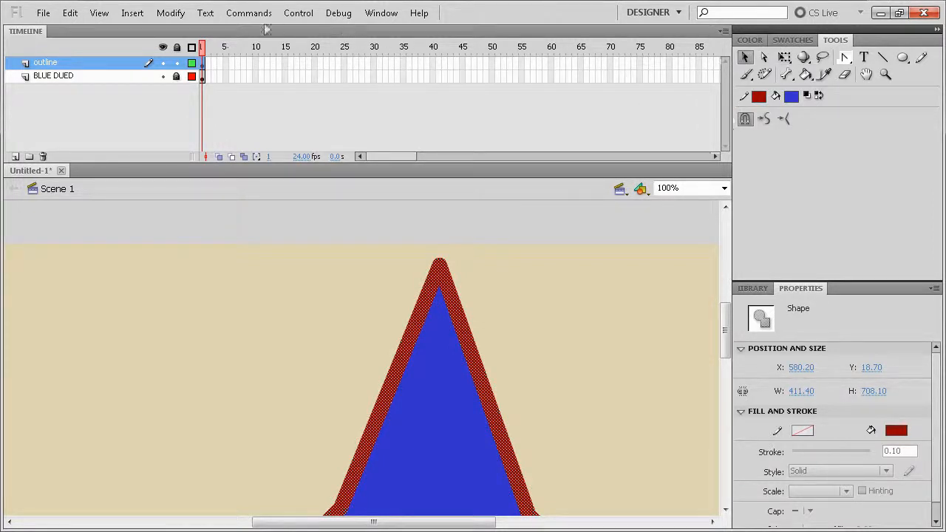
{"action": "left_click", "coordinate": [170, 12]}
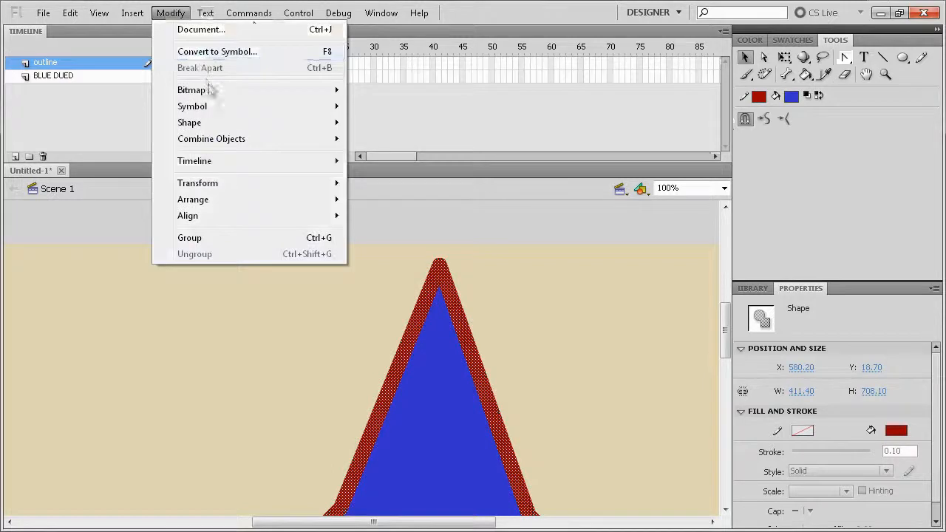
{"action": "mouse_move", "coordinate": [243, 123]}
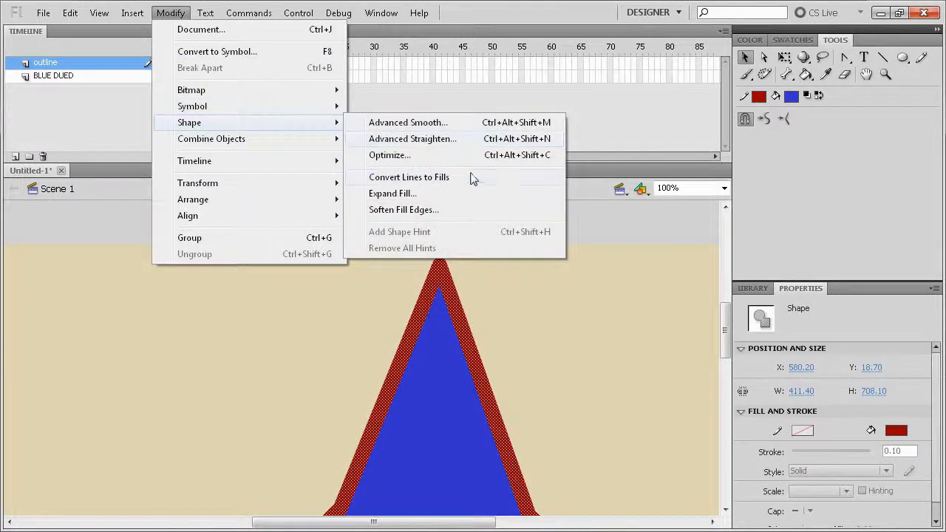
{"action": "left_click", "coordinate": [471, 178]}
{"action": "left_click", "coordinate": [475, 265]}
{"action": "left_click", "coordinate": [450, 274]}
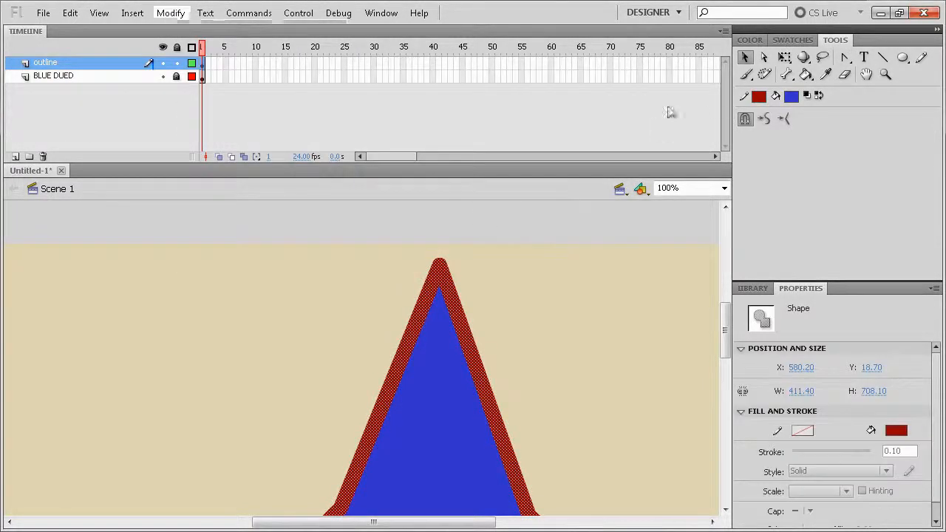
- Delete the extra anchor points around the red outline's rounded tip to make it a sharp point
{"action": "left_click", "coordinate": [764, 58]}
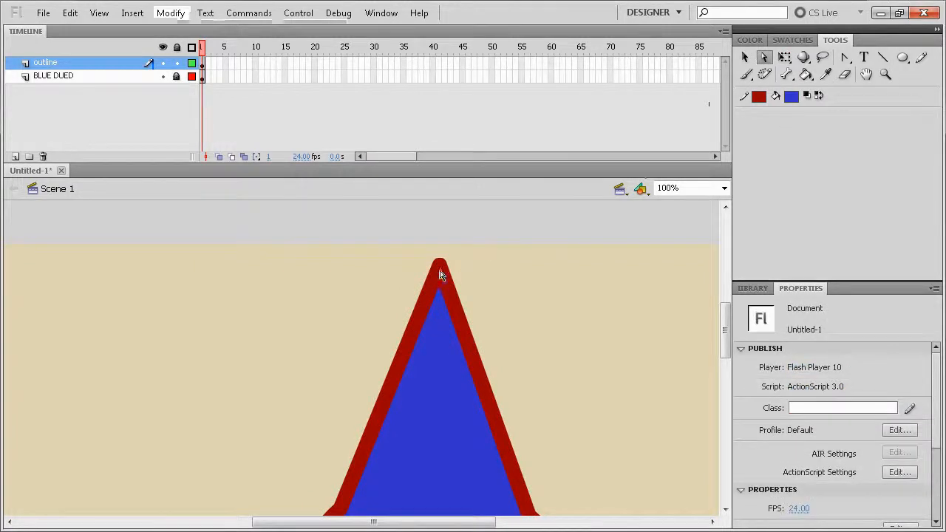
{"action": "left_click", "coordinate": [445, 267]}
{"action": "left_click", "coordinate": [724, 188]}
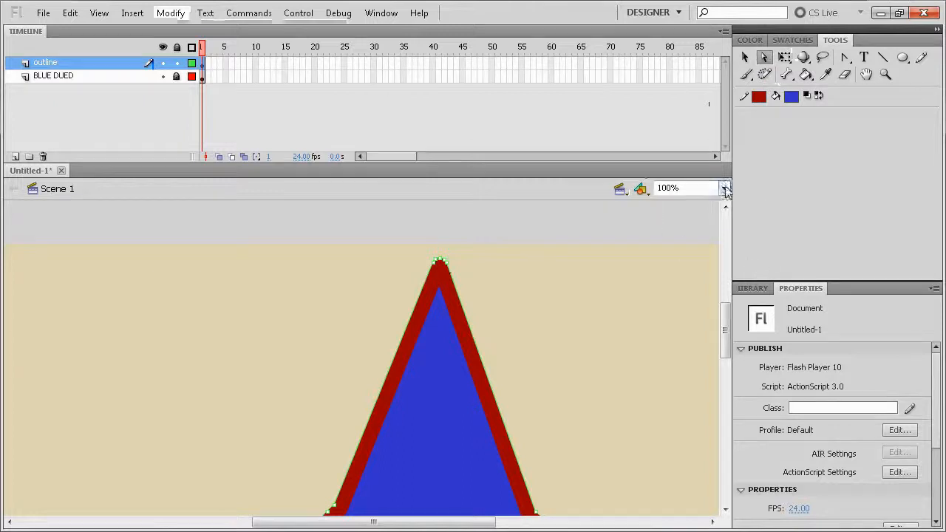
{"action": "left_click", "coordinate": [714, 268]}
{"action": "left_click_drag", "start_coordinate": [625, 264], "coordinate": [364, 325]}
{"action": "key", "text": "Delete"}
{"action": "key", "text": "Delete"}
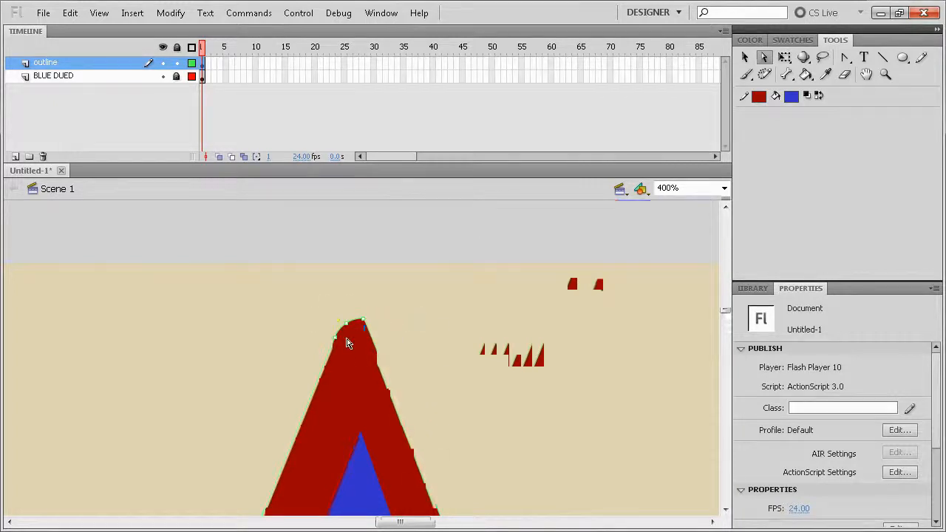
{"action": "key", "text": "Delete"}
{"action": "left_click_drag", "start_coordinate": [338, 316], "coordinate": [353, 339]}
{"action": "key", "text": "Delete"}
- Unlock the BLUE DUED layer that holds the blue drop
{"action": "scroll", "coordinate": [352, 335], "scroll_direction": "down", "scroll_amount": 6}
{"action": "scroll", "coordinate": [352, 335], "scroll_direction": "up", "scroll_amount": 7}
{"action": "scroll", "coordinate": [469, 306], "scroll_direction": "down", "scroll_amount": 5}
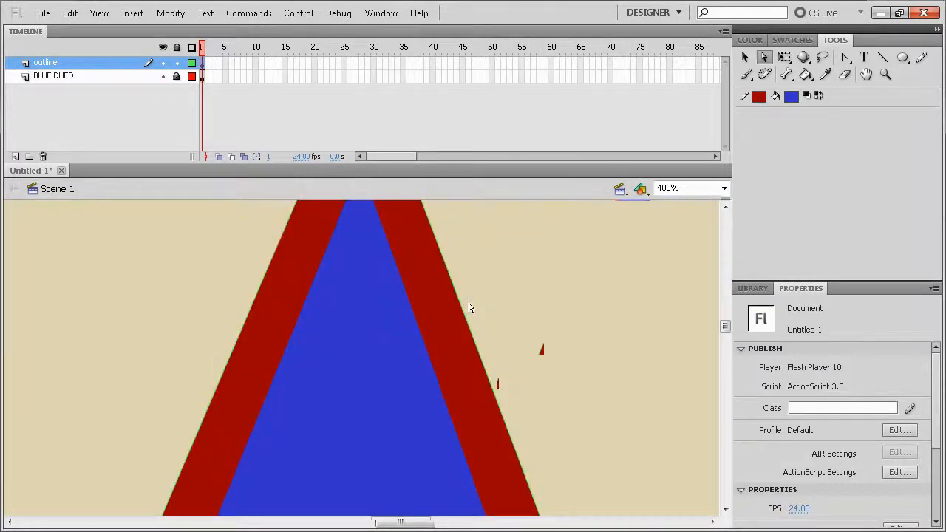
{"action": "left_click", "coordinate": [724, 189]}
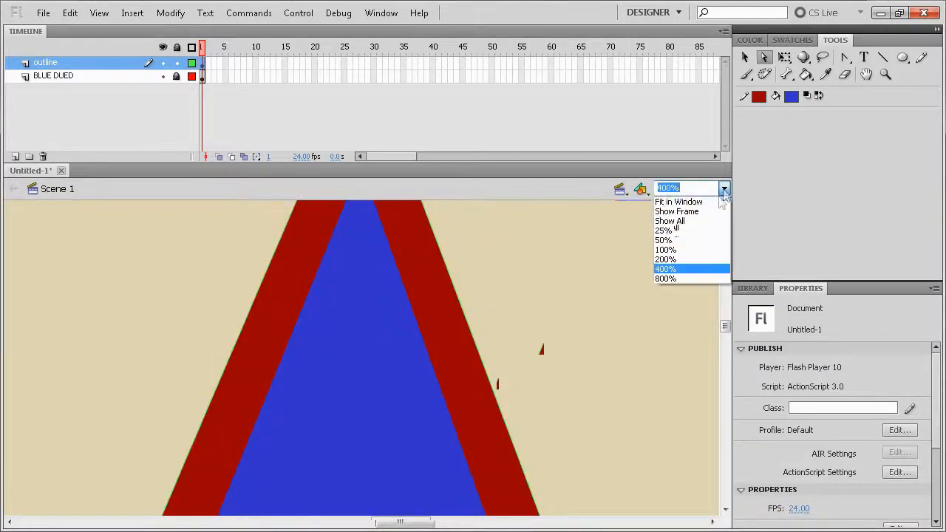
{"action": "left_click", "coordinate": [698, 248]}
{"action": "left_click_drag", "start_coordinate": [553, 410], "coordinate": [559, 204]}
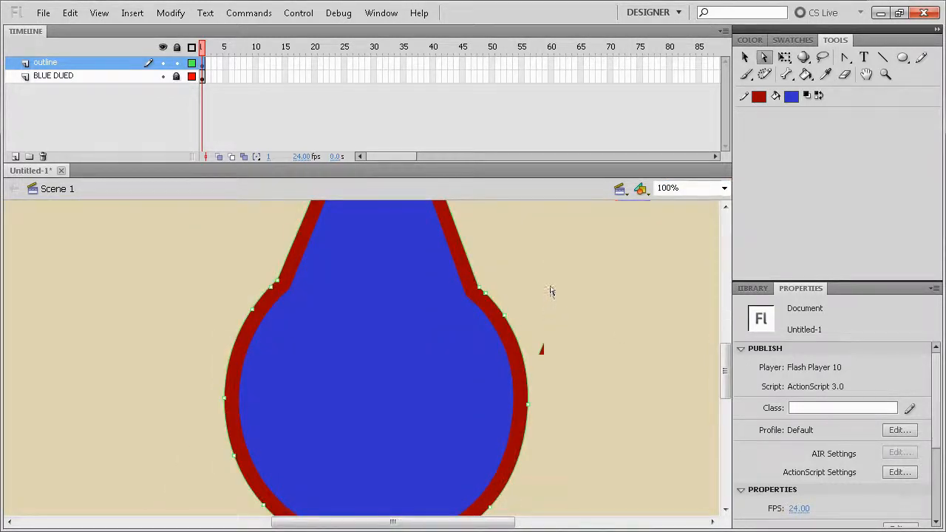
{"action": "left_click", "coordinate": [176, 77]}
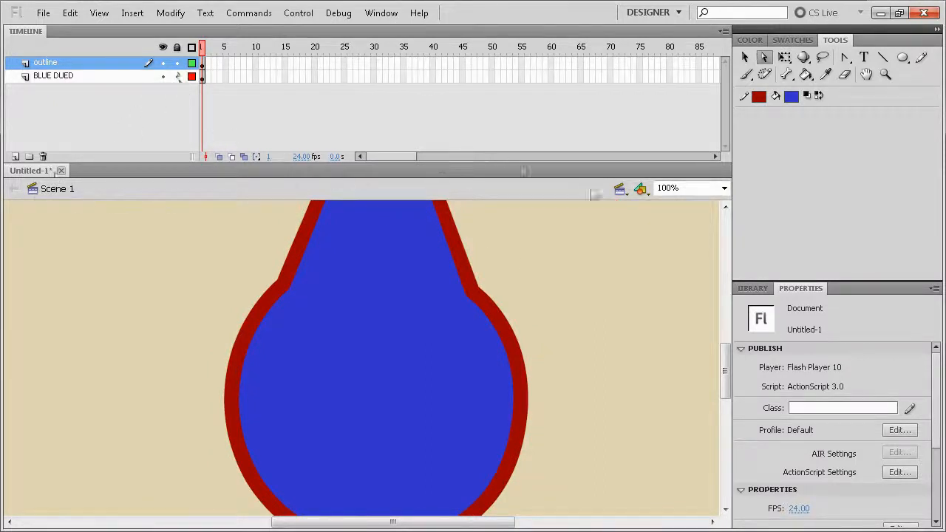
- Select the red outline and the blue drop together and convert them to a graphic symbol named NEEDLE HEAD
{"action": "left_click", "coordinate": [724, 189]}
{"action": "left_click", "coordinate": [679, 209]}
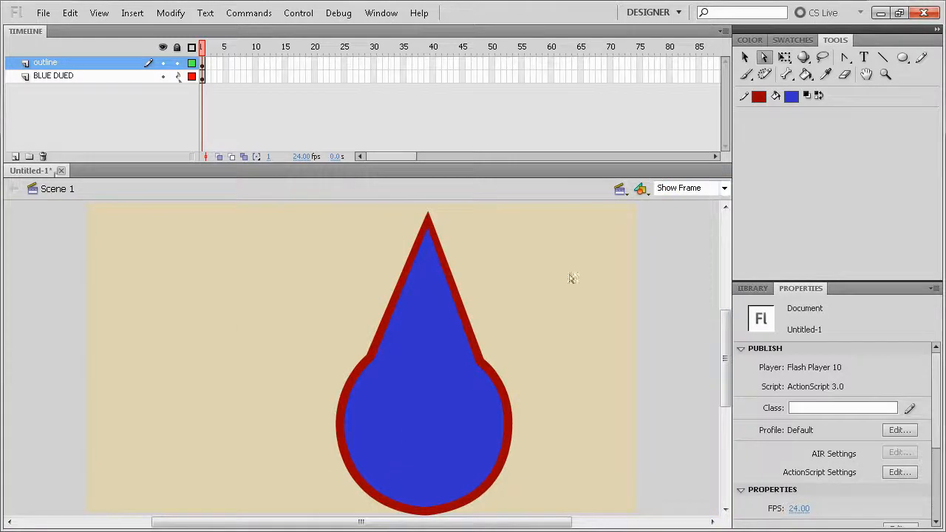
{"action": "key", "text": "ctrl+a"}
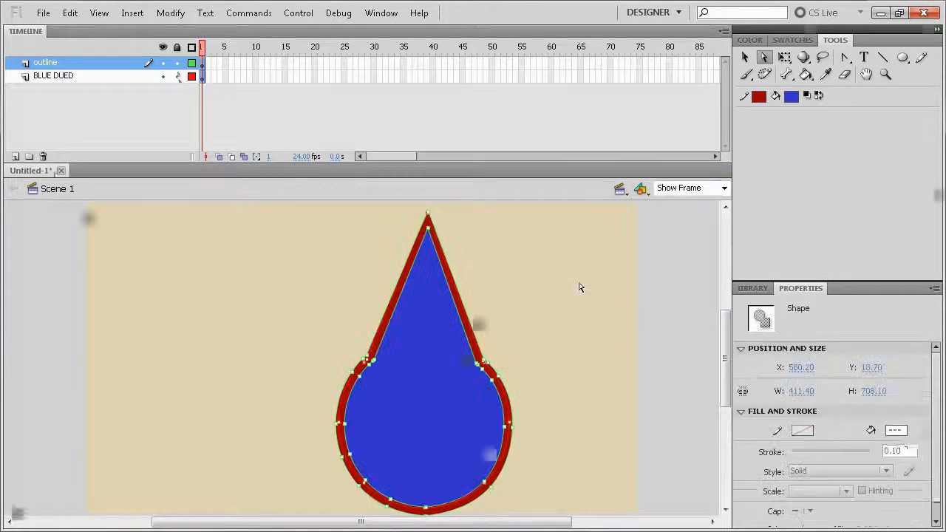
{"action": "left_click", "coordinate": [759, 41]}
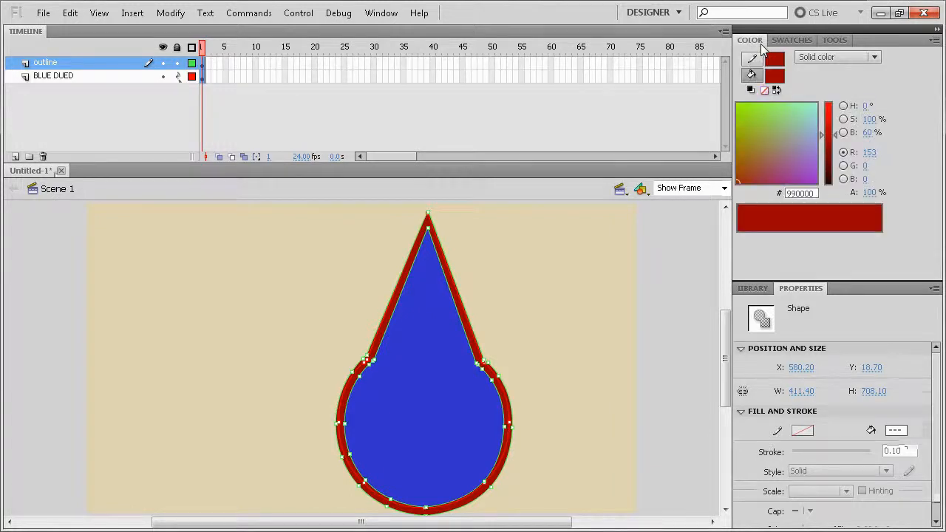
{"action": "left_click", "coordinate": [792, 40]}
{"action": "left_click", "coordinate": [834, 40]}
{"action": "left_click", "coordinate": [744, 57]}
{"action": "right_click", "coordinate": [431, 372]}
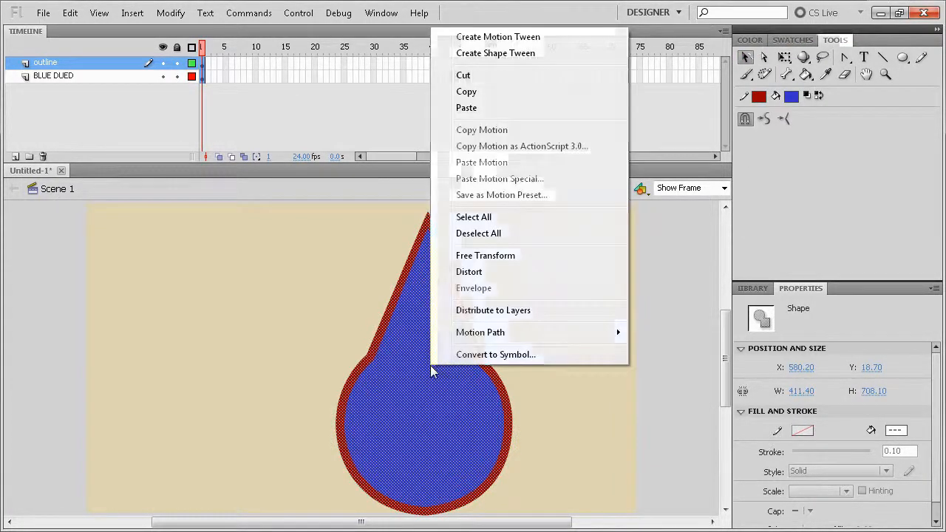
{"action": "left_click", "coordinate": [488, 353]}
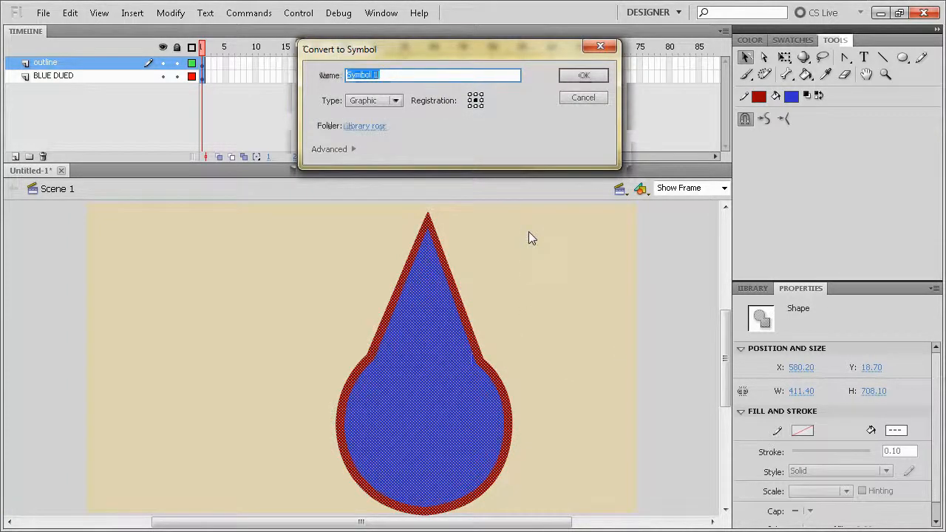
{"action": "type", "text": "NEEDLE HEAD"}
{"action": "key", "text": "Return"}
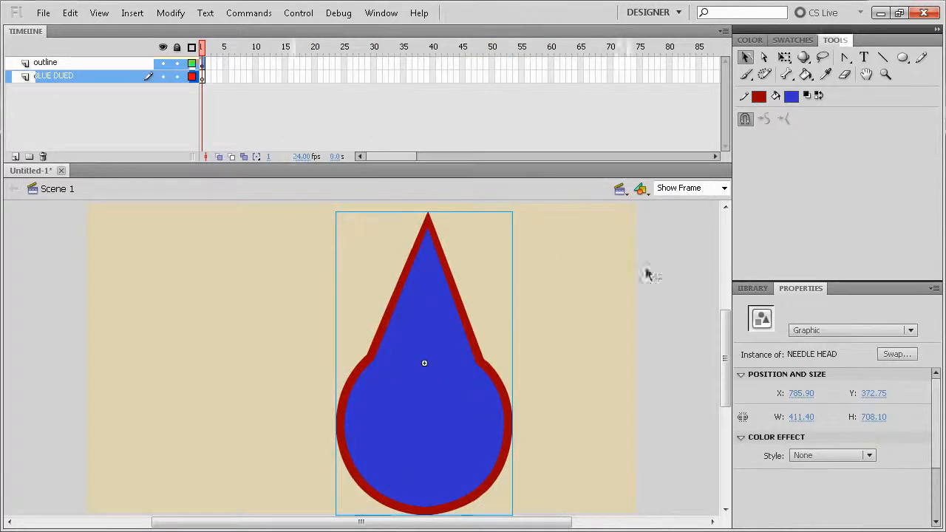
- Try moving the NEEDLE HEAD instance left across the stage and undo the move
{"action": "left_click_drag", "start_coordinate": [481, 422], "coordinate": [376, 420]}
{"action": "left_click", "coordinate": [459, 412]}
{"action": "key", "text": "ctrl+z"}
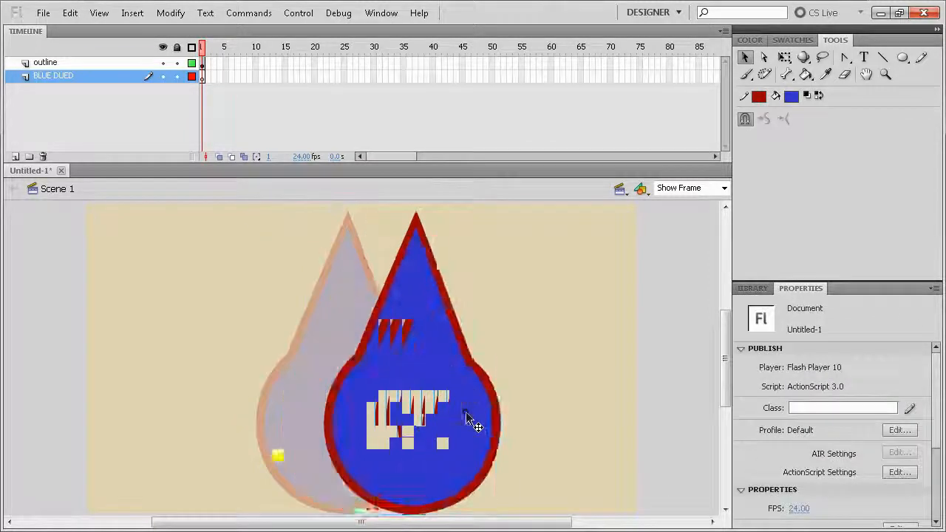
- Move the NEEDLE HEAD instance left on the stage and delete the empty BLUE DUED layer
{"action": "left_click", "coordinate": [465, 411]}
{"action": "left_click_drag", "start_coordinate": [466, 411], "coordinate": [352, 412]}
{"action": "left_click", "coordinate": [63, 78]}
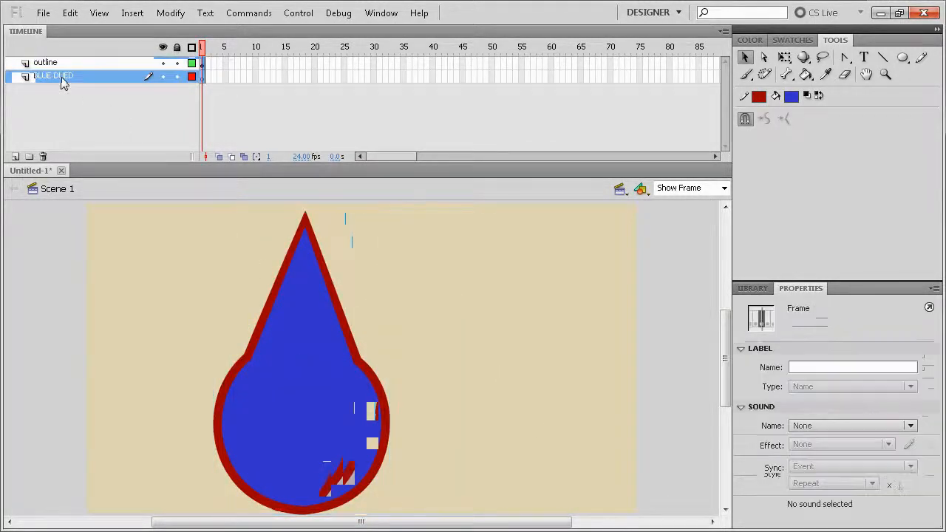
{"action": "key", "text": "ctrl+z"}
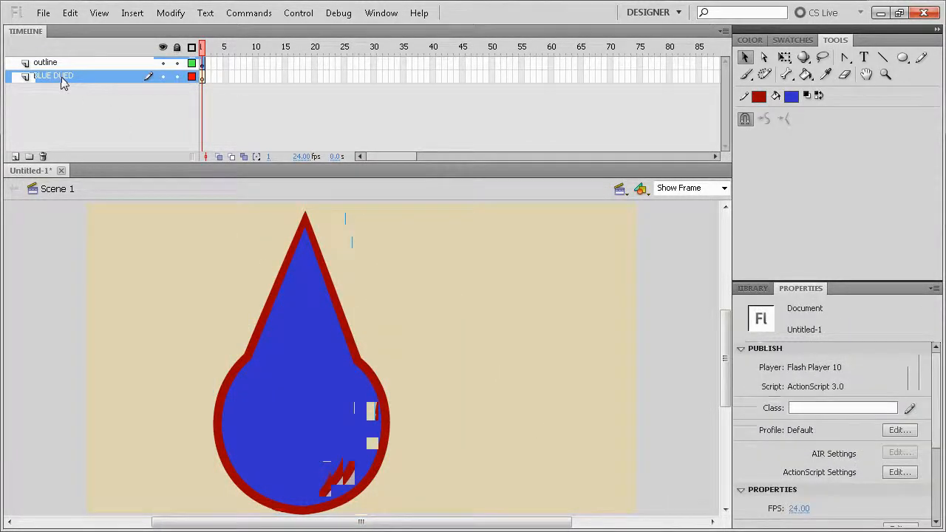
{"action": "left_click", "coordinate": [43, 156]}
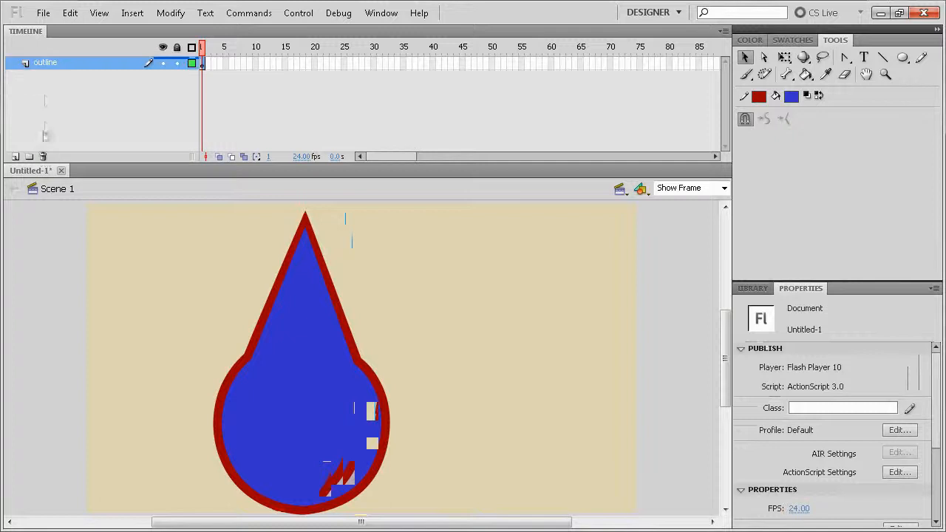
- Rename the outline layer as "Pointy hat dude"
{"action": "left_click", "coordinate": [45, 64]}
{"action": "double_click", "coordinate": [45, 64]}
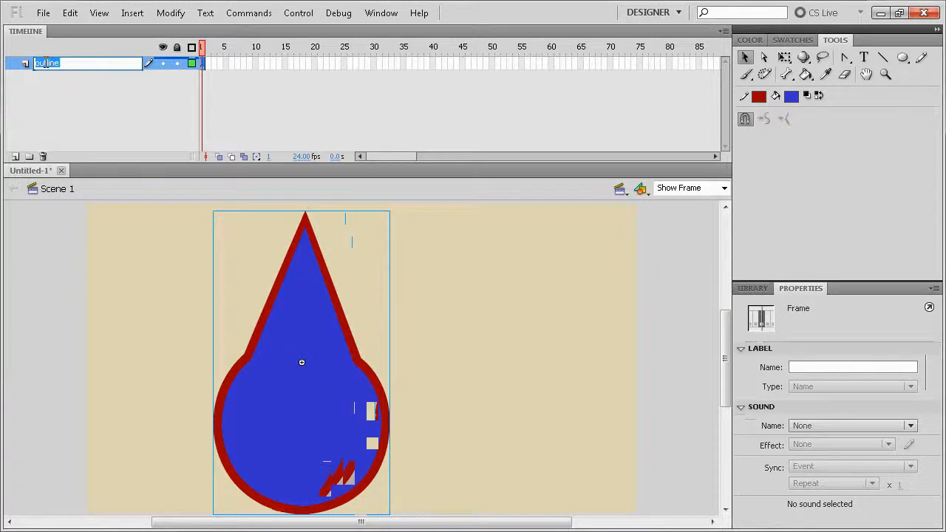
{"action": "type", "text": "Pointy hat dud"}
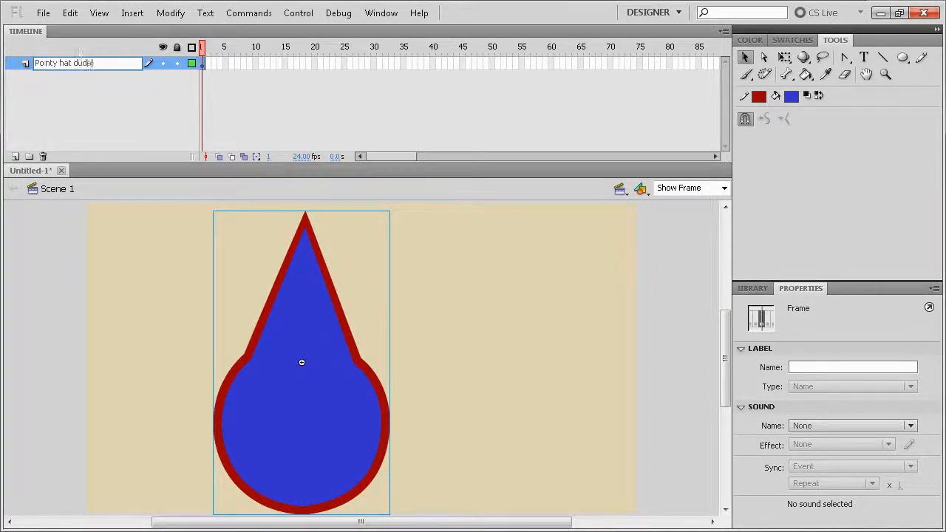
{"action": "left_click", "coordinate": [435, 143]}
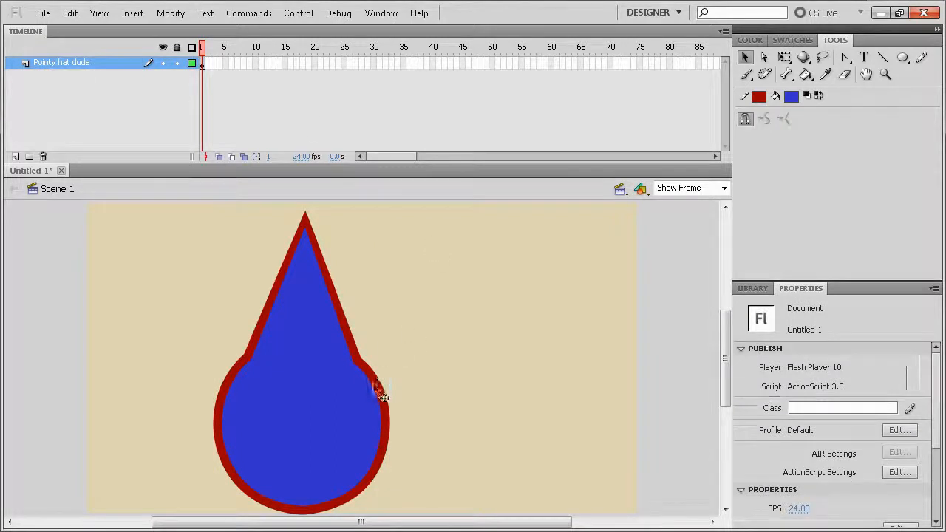
- Move the NEEDLE HEAD instance at frame 1 off the stage past its left edge, to about X -237, Y 369
{"action": "left_click", "coordinate": [344, 416]}
{"action": "left_click_drag", "start_coordinate": [343, 419], "coordinate": [360, 433]}
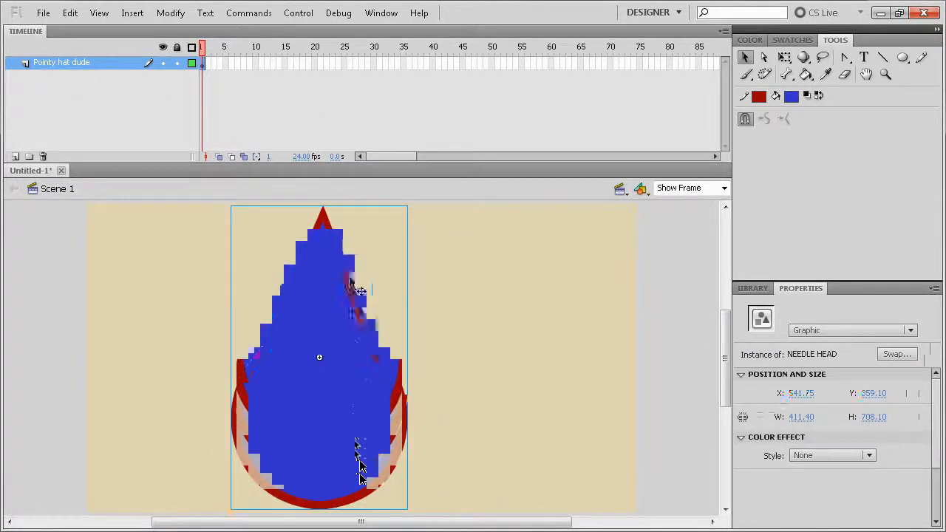
{"action": "left_click", "coordinate": [256, 62]}
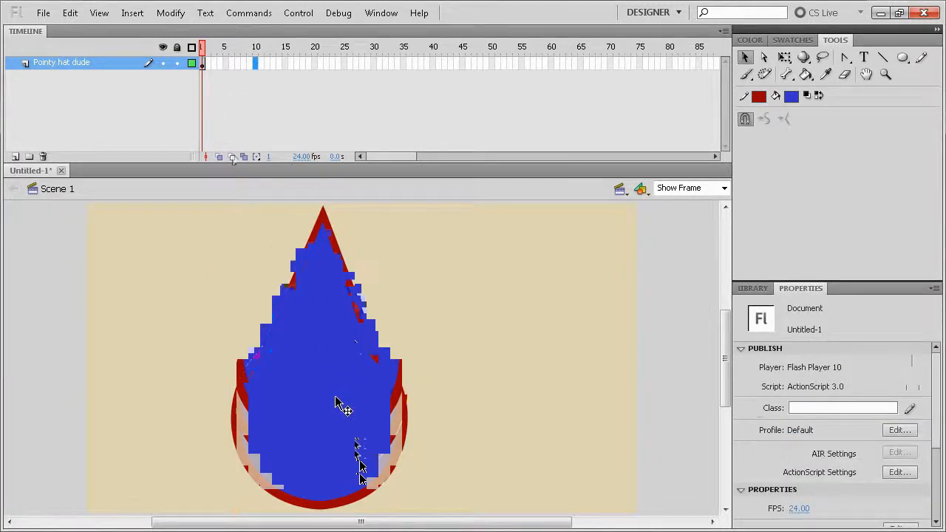
{"action": "left_click_drag", "start_coordinate": [336, 403], "coordinate": [11, 396]}
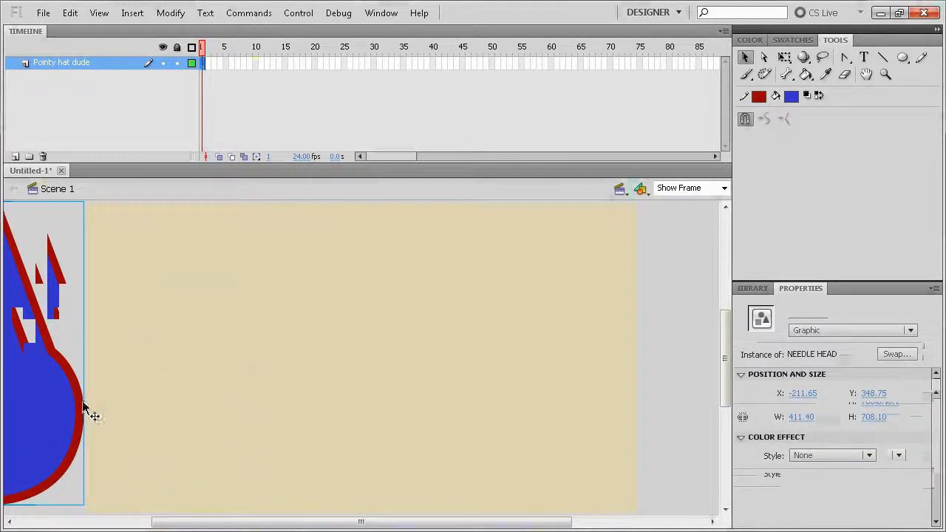
{"action": "left_click_drag", "start_coordinate": [77, 416], "coordinate": [66, 426]}
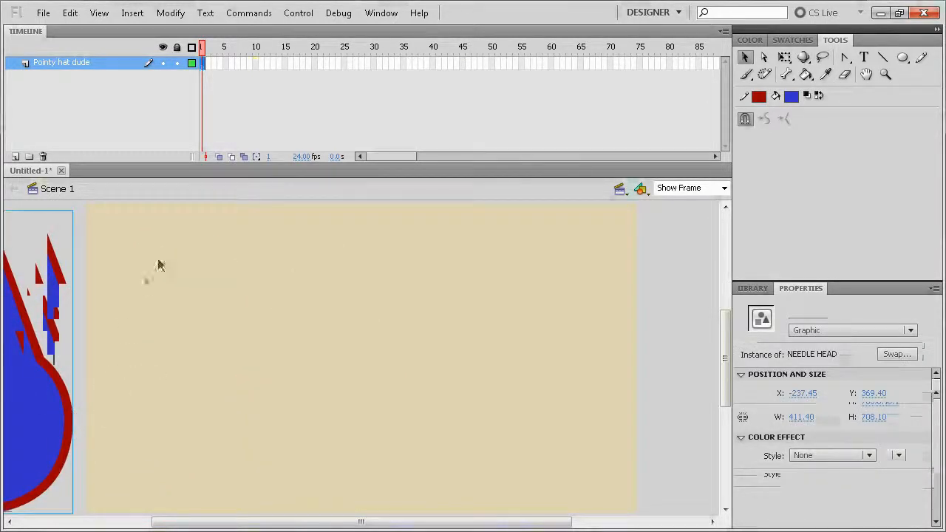
- Insert a keyframe at frame 24 and move its NEEDLE HEAD instance past the stage's right edge, to about X 1495, Y 366
{"action": "left_click", "coordinate": [338, 63]}
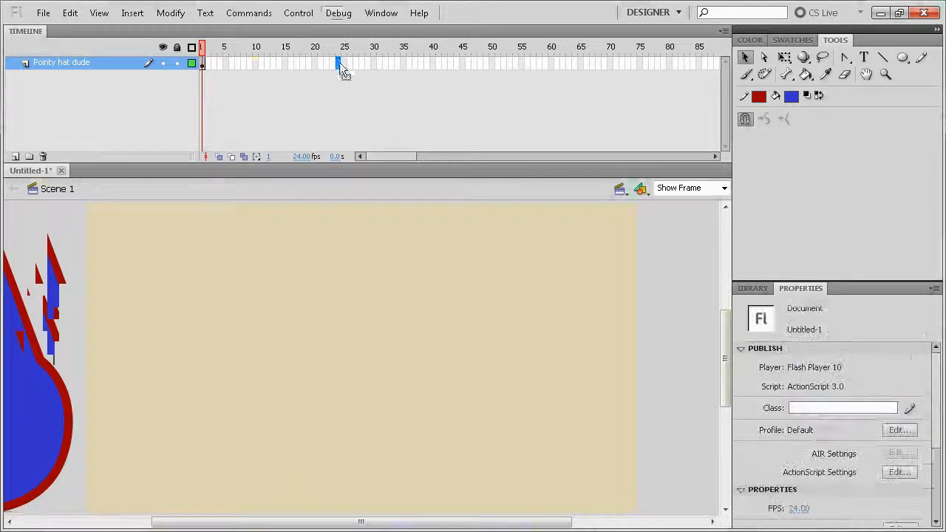
{"action": "key", "text": "F5"}
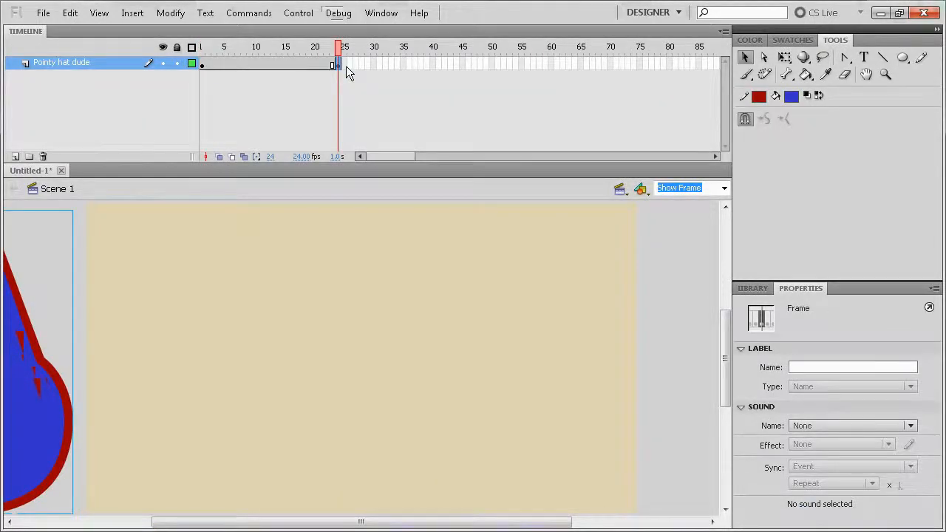
{"action": "left_click_drag", "start_coordinate": [346, 65], "coordinate": [273, 207]}
{"action": "left_click_drag", "start_coordinate": [71, 385], "coordinate": [89, 374]}
{"action": "left_click_drag", "start_coordinate": [38, 433], "coordinate": [642, 446]}
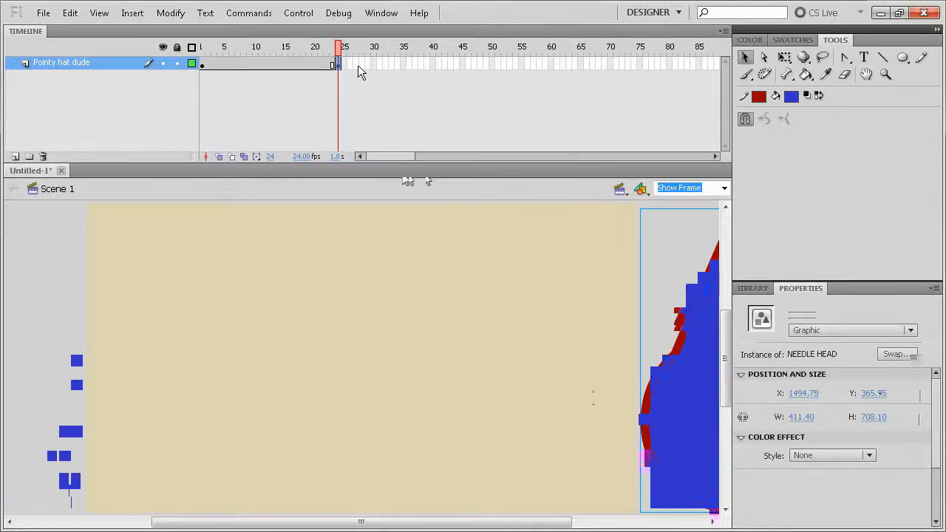
- Scrub the playhead between frames 24 and 1 to check how the character changes position
{"action": "left_click_drag", "start_coordinate": [357, 67], "coordinate": [202, 67]}
{"action": "left_click", "coordinate": [338, 53]}
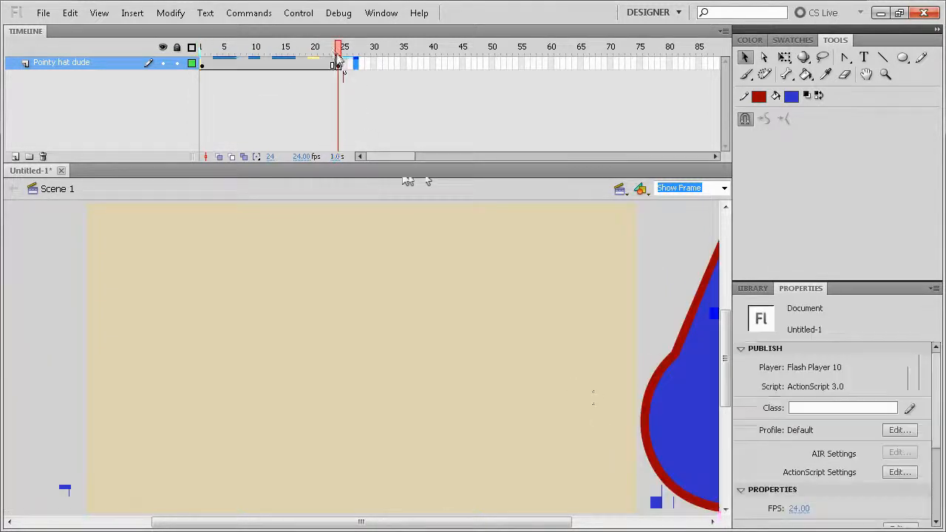
{"action": "left_click_drag", "start_coordinate": [340, 53], "coordinate": [297, 76]}
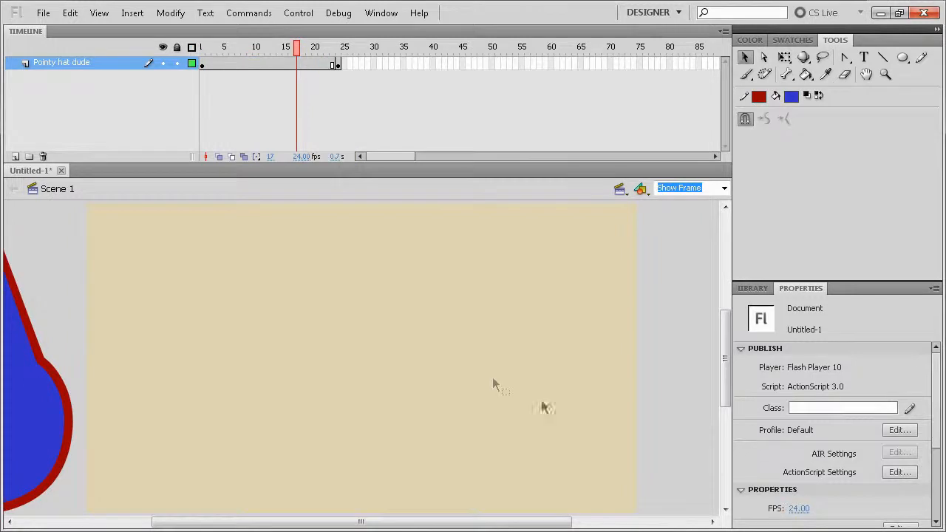
- Set the document's stage background colour to black
{"action": "scroll", "coordinate": [774, 442], "scroll_direction": "down", "scroll_amount": 3}
{"action": "left_click", "coordinate": [792, 476]}
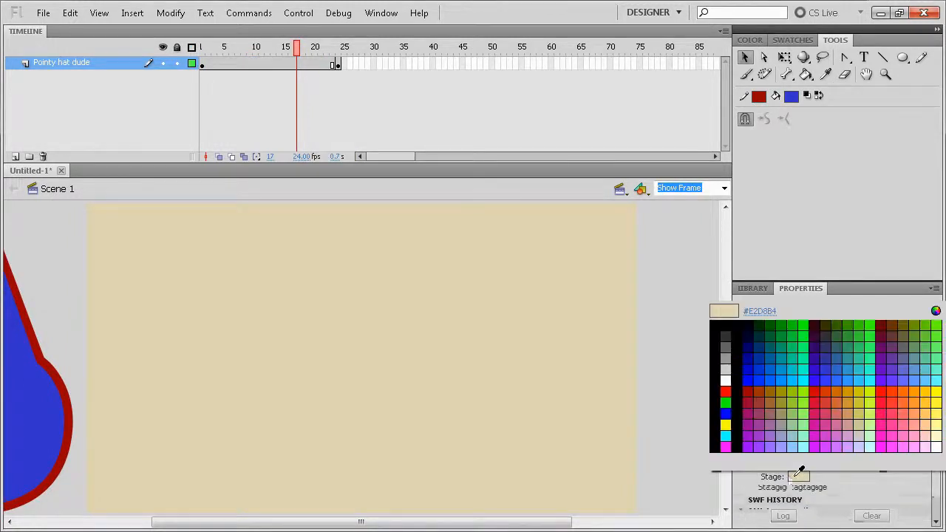
{"action": "left_click", "coordinate": [726, 325]}
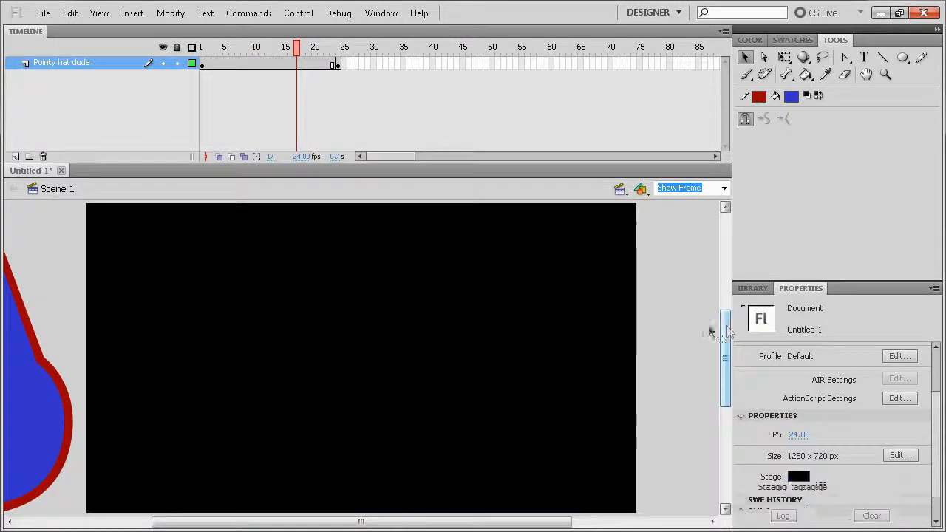
- Try a classic tween between the keyframes at frames 1 and 24 and play back the motion
{"action": "left_click_drag", "start_coordinate": [300, 50], "coordinate": [358, 99]}
{"action": "double_click", "coordinate": [267, 65]}
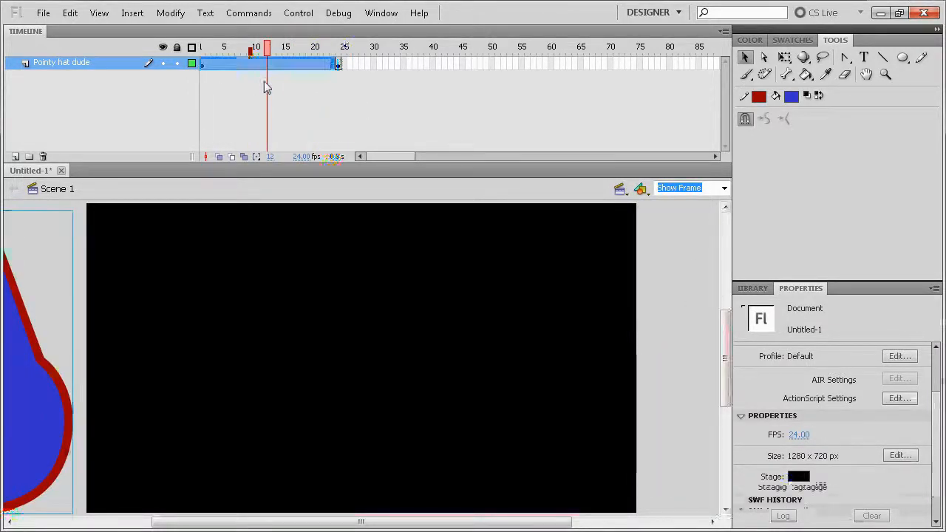
{"action": "left_click_drag", "start_coordinate": [350, 67], "coordinate": [203, 65]}
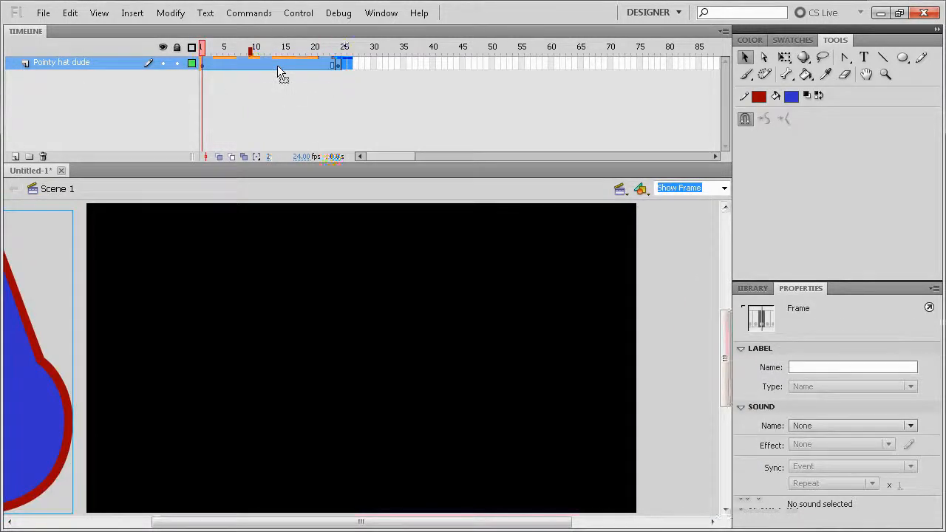
{"action": "right_click", "coordinate": [269, 61]}
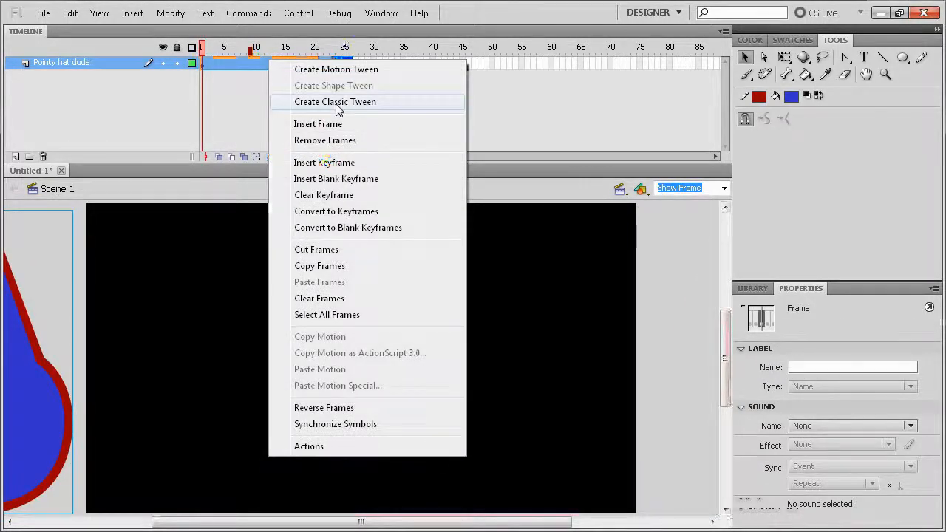
{"action": "left_click", "coordinate": [337, 102]}
{"action": "left_click", "coordinate": [210, 48]}
{"action": "mouse_move", "coordinate": [211, 50]}
{"action": "left_mouse_down"}
{"action": "mouse_move", "coordinate": [310, 49]}
{"action": "mouse_move", "coordinate": [201, 52]}
{"action": "left_mouse_up"}
{"action": "key", "text": "Return"}
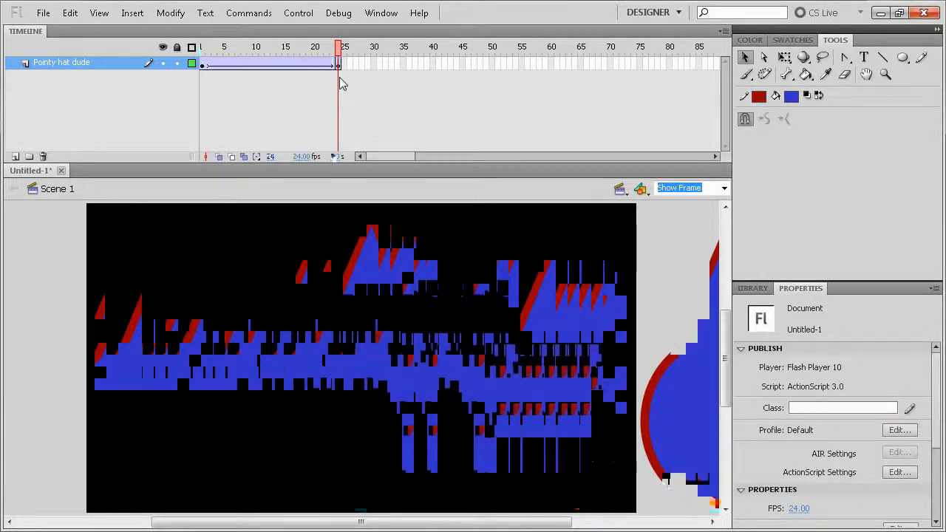
- Return to frame 1, select all frames, and undo the classic tween
{"action": "key", "text": "shift+comma"}
{"action": "key", "text": "ctrl+alt+a"}
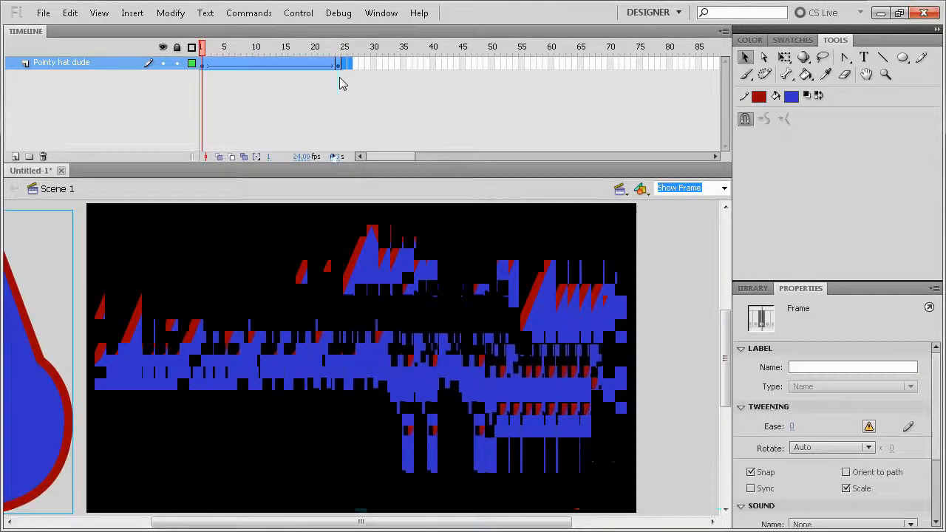
{"action": "key", "text": "ctrl+z"}
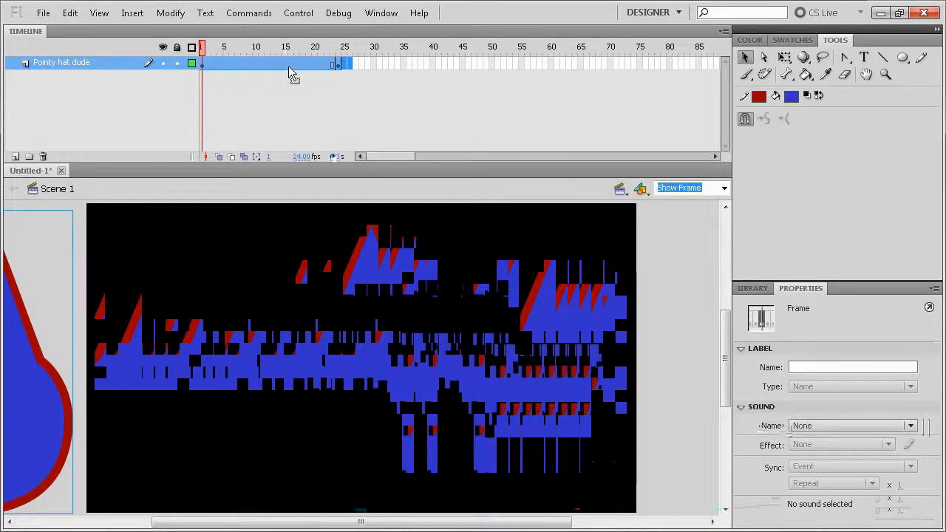
- Shift the end keyframe of the Pointy hat dude layer from frame 24 to frame 80
{"action": "left_click", "coordinate": [292, 68]}
{"action": "left_click", "coordinate": [338, 66]}
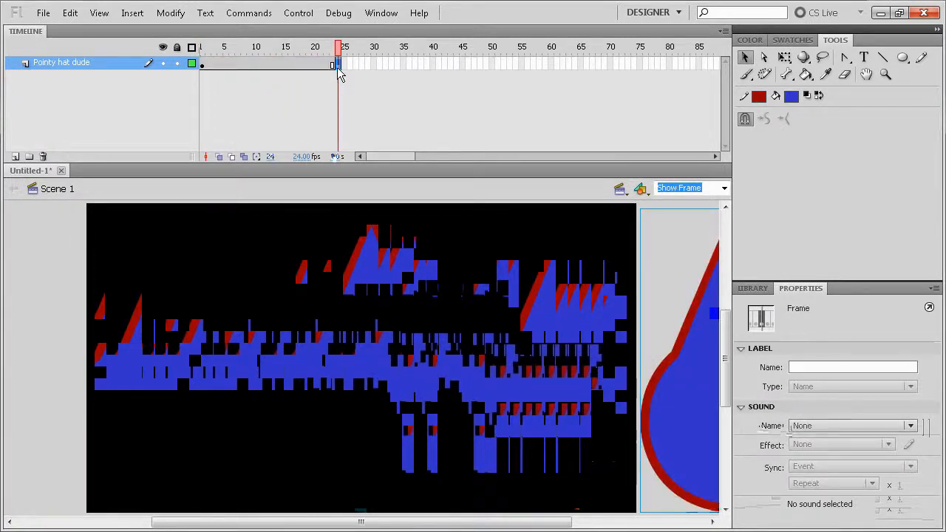
{"action": "left_click_drag", "start_coordinate": [338, 68], "coordinate": [668, 64]}
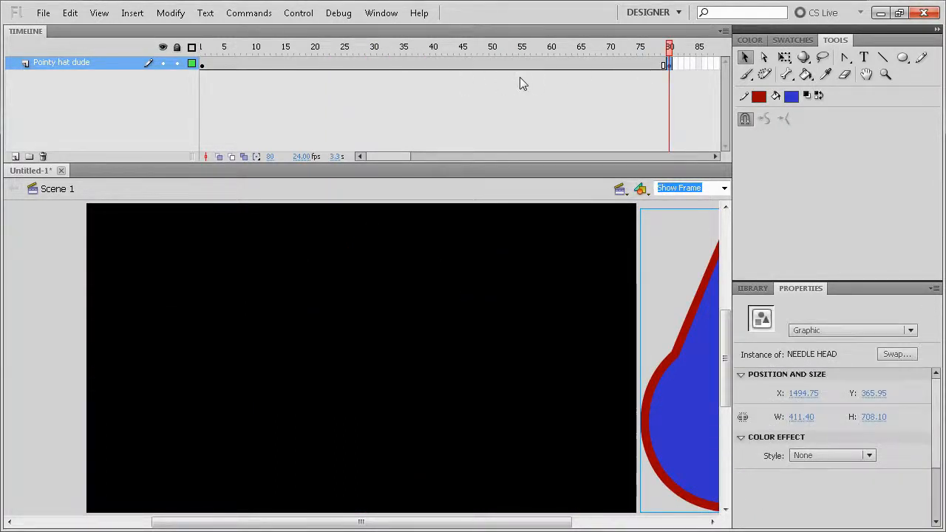
- Insert a keyframe at frame 38, about midway along the Pointy hat dude layer
{"action": "left_click_drag", "start_coordinate": [511, 63], "coordinate": [461, 63]}
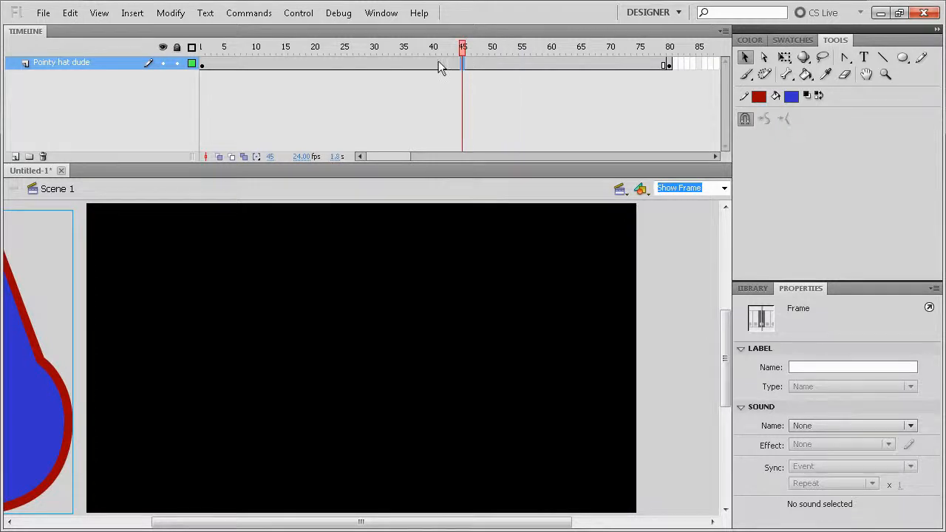
{"action": "left_click", "coordinate": [439, 47]}
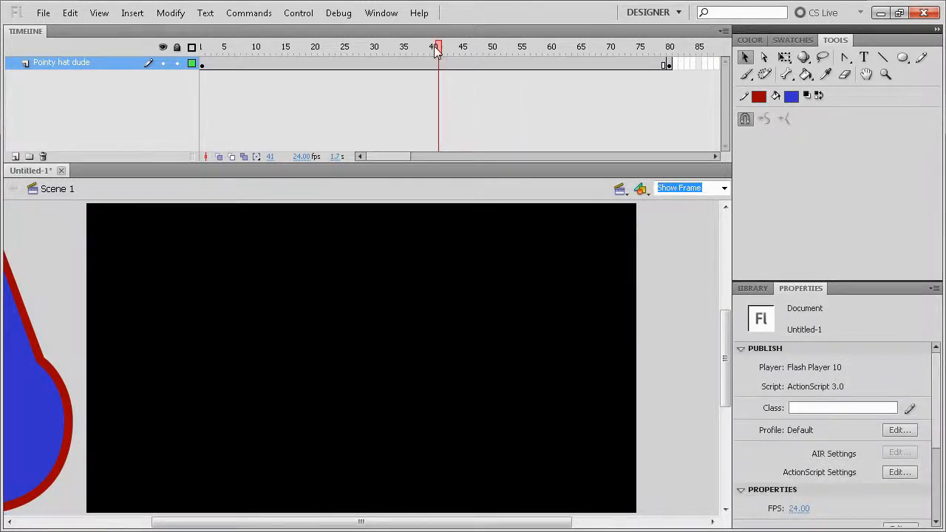
{"action": "left_click_drag", "start_coordinate": [435, 47], "coordinate": [423, 49]}
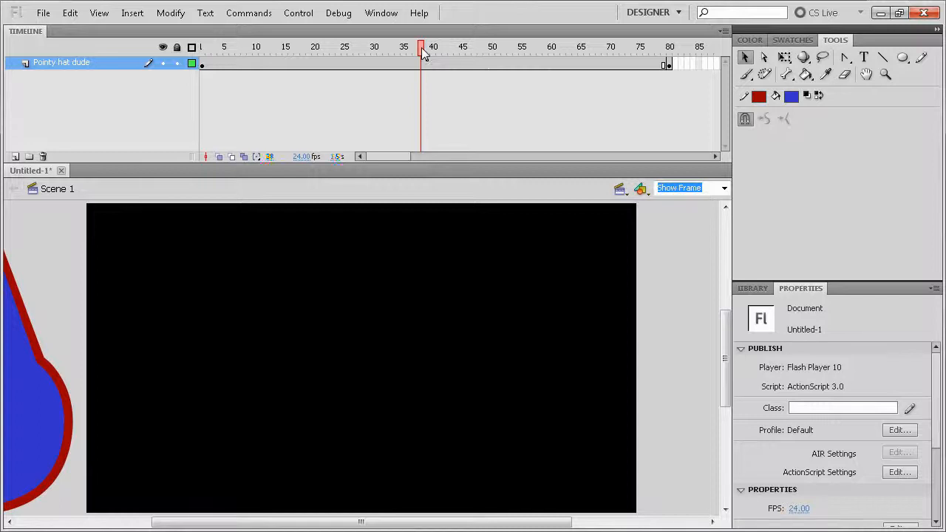
{"action": "left_click", "coordinate": [423, 63]}
{"action": "right_click", "coordinate": [426, 64]}
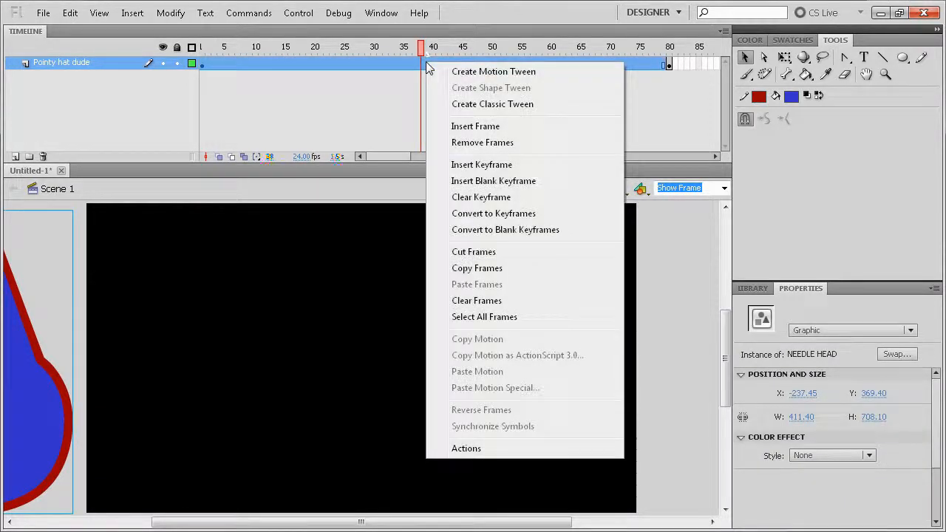
{"action": "left_click", "coordinate": [421, 65]}
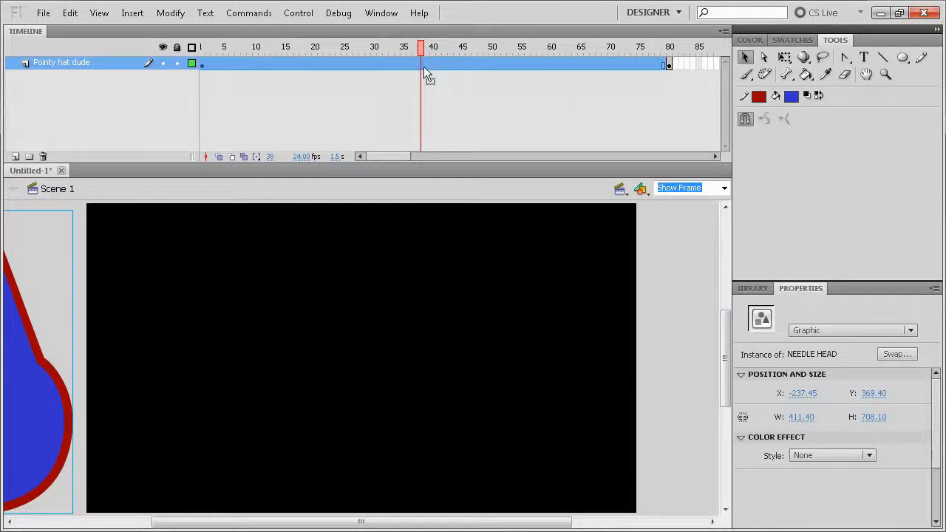
{"action": "key", "text": "F5"}
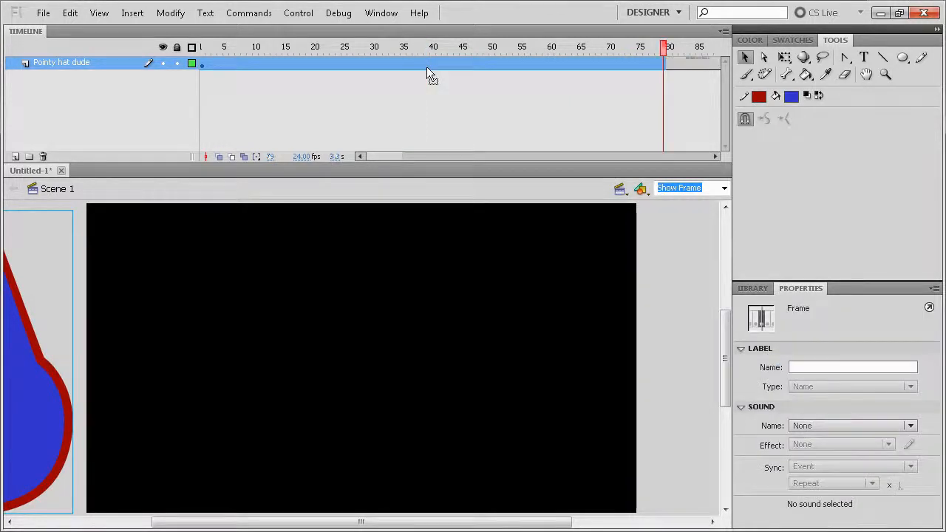
{"action": "left_click", "coordinate": [427, 66]}
{"action": "left_click", "coordinate": [416, 60]}
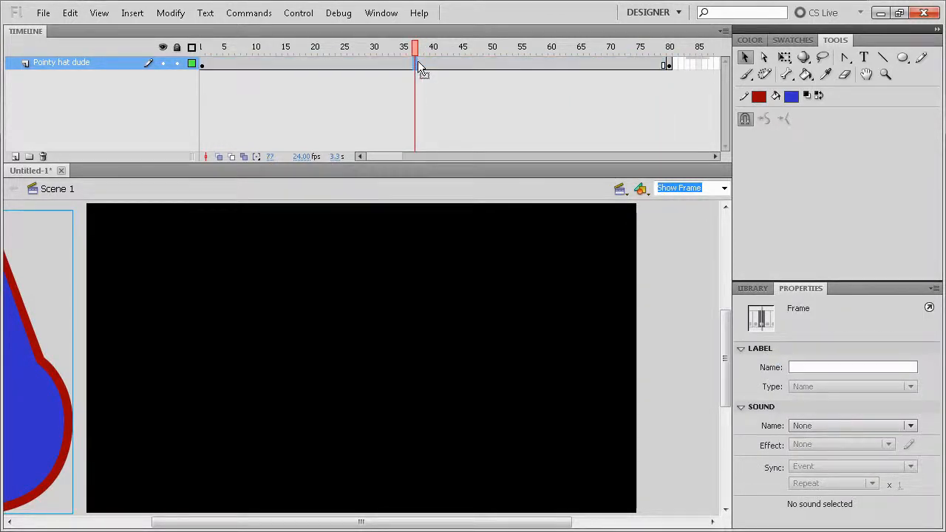
{"action": "left_click", "coordinate": [421, 65]}
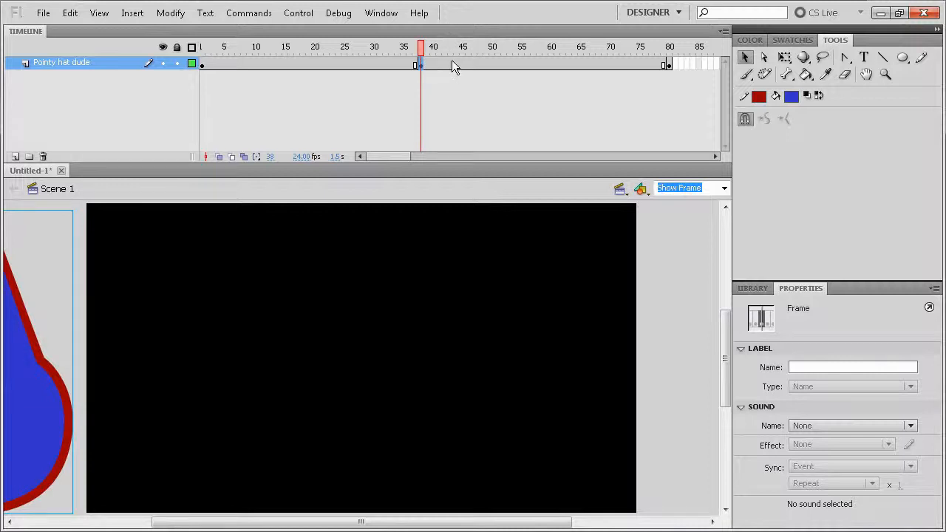
- Create classic tweens across the whole Pointy hat dude layer, between its keyframes at frames 1, 38 and 80
{"action": "left_click", "coordinate": [220, 64]}
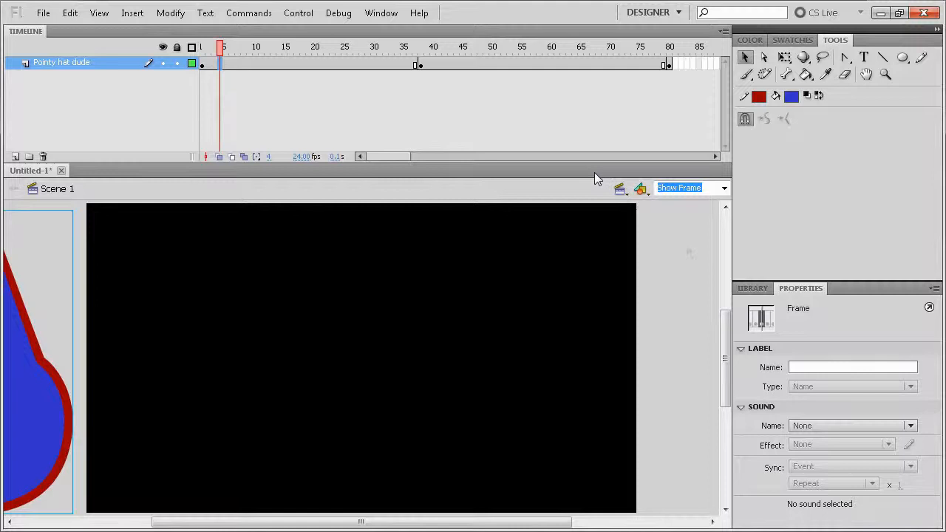
{"action": "left_click", "coordinate": [888, 407]}
{"action": "left_click", "coordinate": [834, 407]}
{"action": "left_click", "coordinate": [390, 67]}
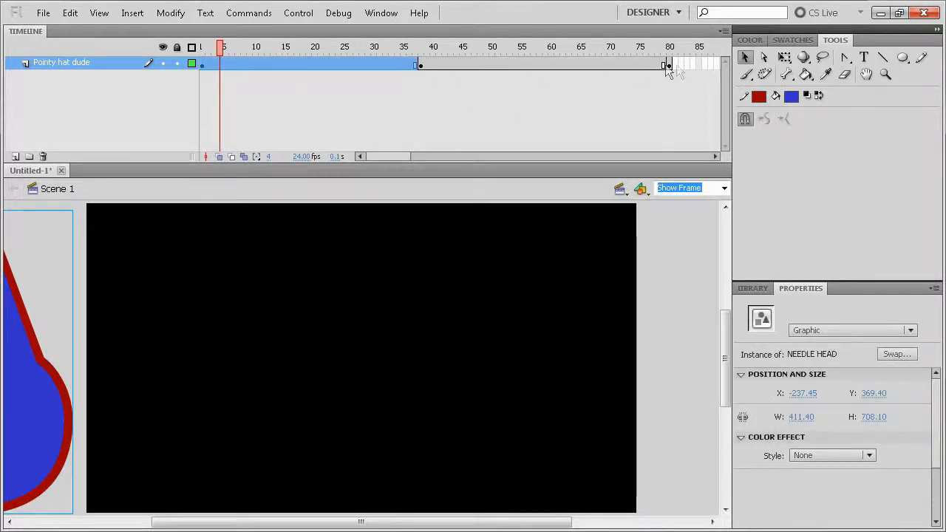
{"action": "left_click_drag", "start_coordinate": [687, 64], "coordinate": [203, 64]}
{"action": "right_click", "coordinate": [355, 67]}
{"action": "left_click", "coordinate": [423, 104]}
- Set the ease to -100 on the first tween and to 100 on the second tween
{"action": "left_click", "coordinate": [357, 64]}
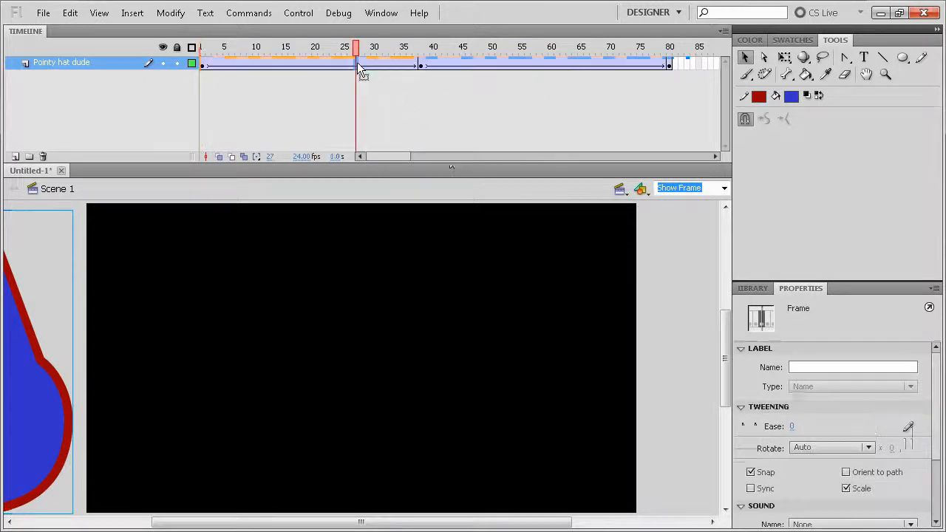
{"action": "left_click_drag", "start_coordinate": [791, 427], "coordinate": [751, 421]}
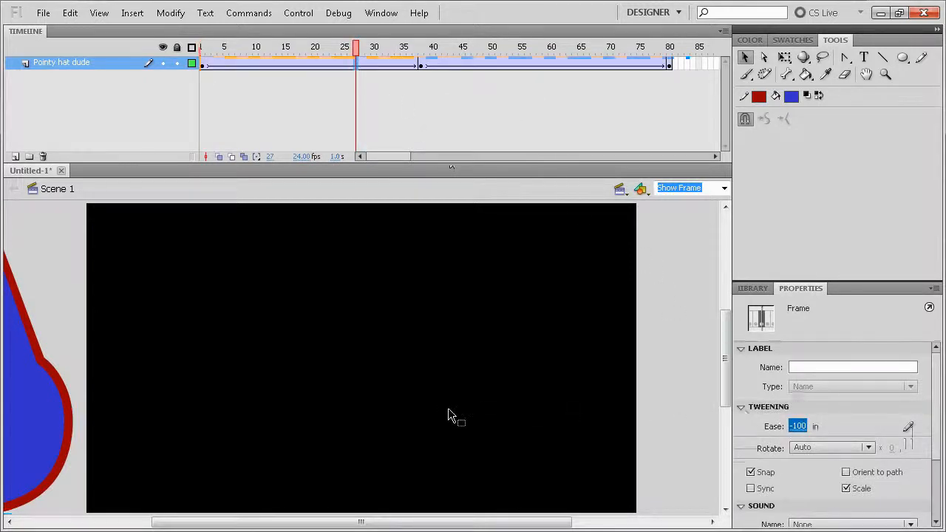
{"action": "left_click", "coordinate": [668, 65]}
{"action": "left_click_drag", "start_coordinate": [793, 427], "coordinate": [842, 425]}
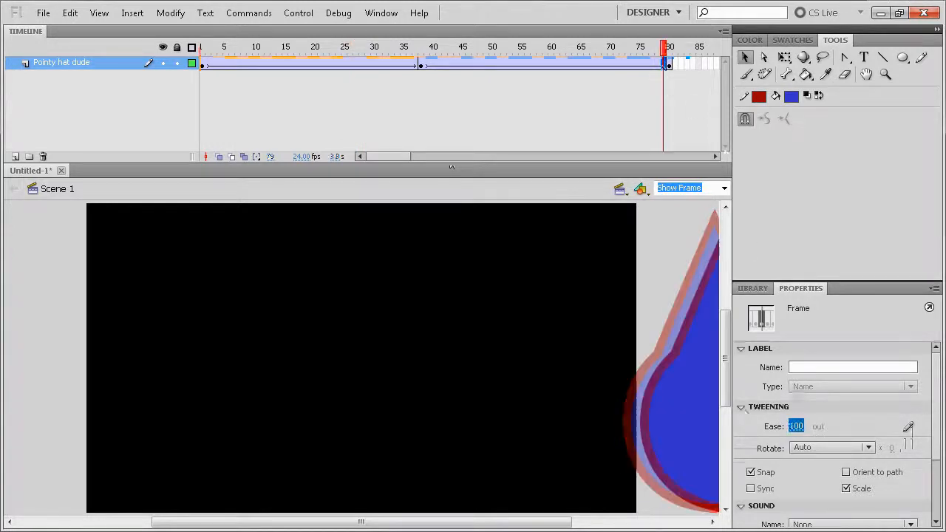
- Play back the eased animation from frame 1
{"action": "left_click_drag", "start_coordinate": [663, 54], "coordinate": [201, 48]}
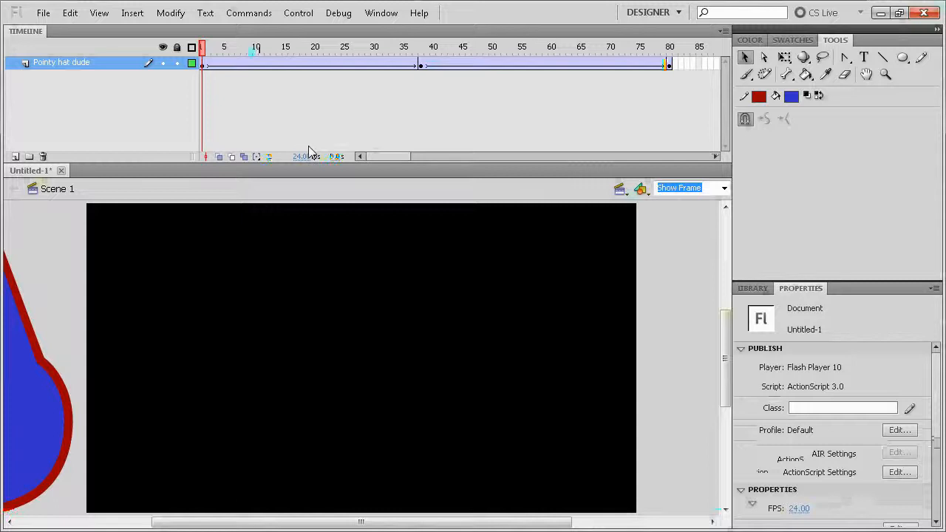
{"action": "key", "text": "Return"}
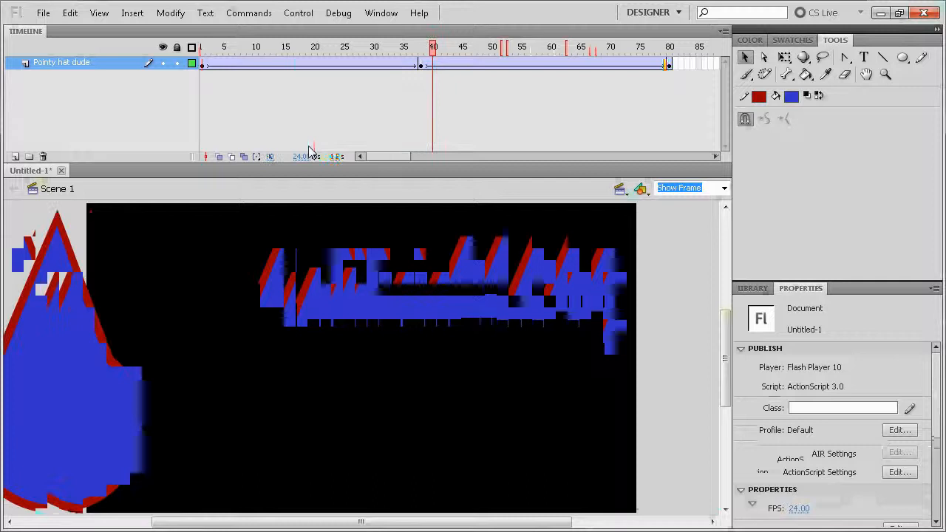
{"action": "key", "text": "Return"}
- Move the character on the frame 38 keyframe to the centre of the stage and play back the animation from frame 1
{"action": "left_click", "coordinate": [422, 65]}
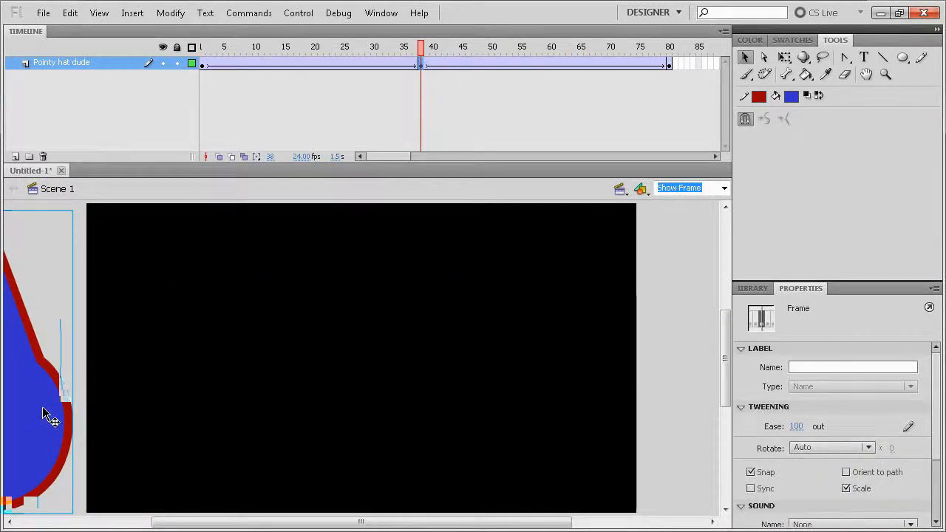
{"action": "left_click", "coordinate": [406, 401]}
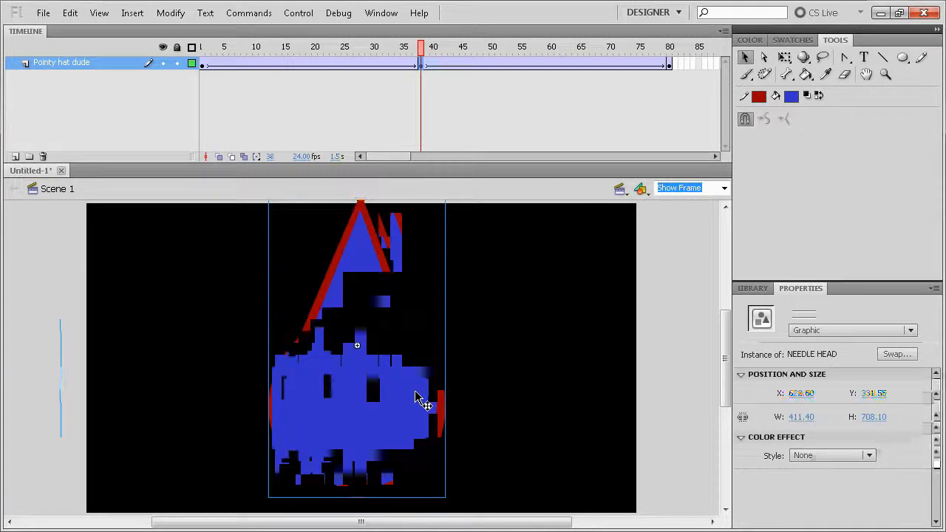
{"action": "left_click_drag", "start_coordinate": [415, 390], "coordinate": [416, 401]}
{"action": "left_click_drag", "start_coordinate": [418, 53], "coordinate": [148, 60]}
{"action": "key", "text": "Return"}
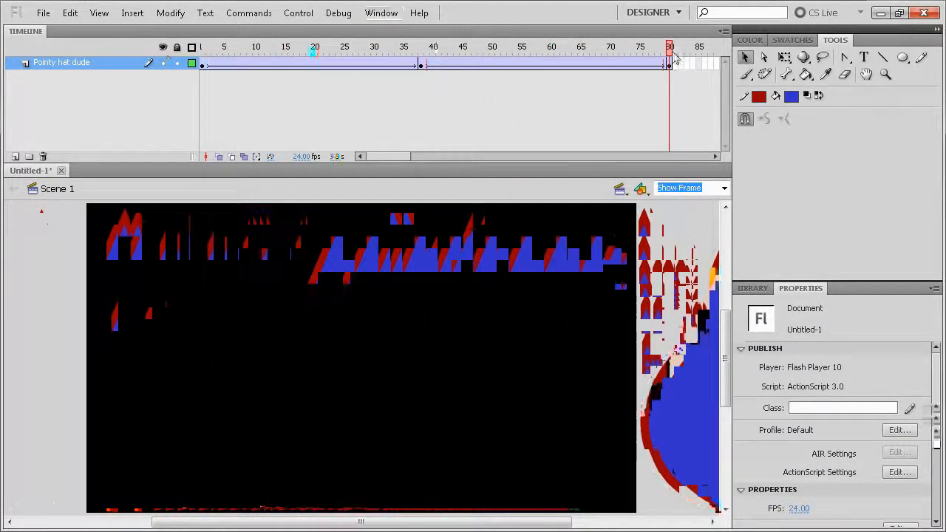
- Scrub through the frames around the middle keyframe at frame 38 to examine the character's motion
{"action": "left_click_drag", "start_coordinate": [670, 53], "coordinate": [424, 58]}
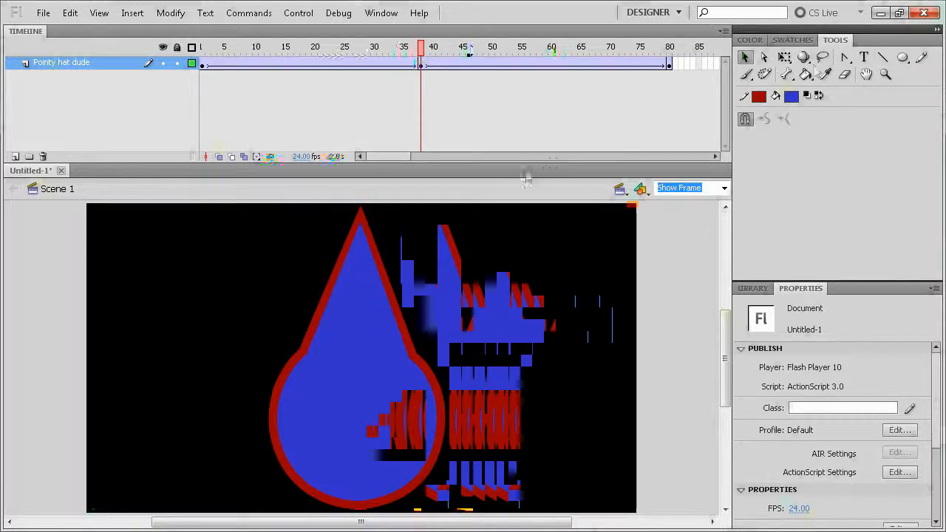
{"action": "left_click_drag", "start_coordinate": [430, 58], "coordinate": [384, 111]}
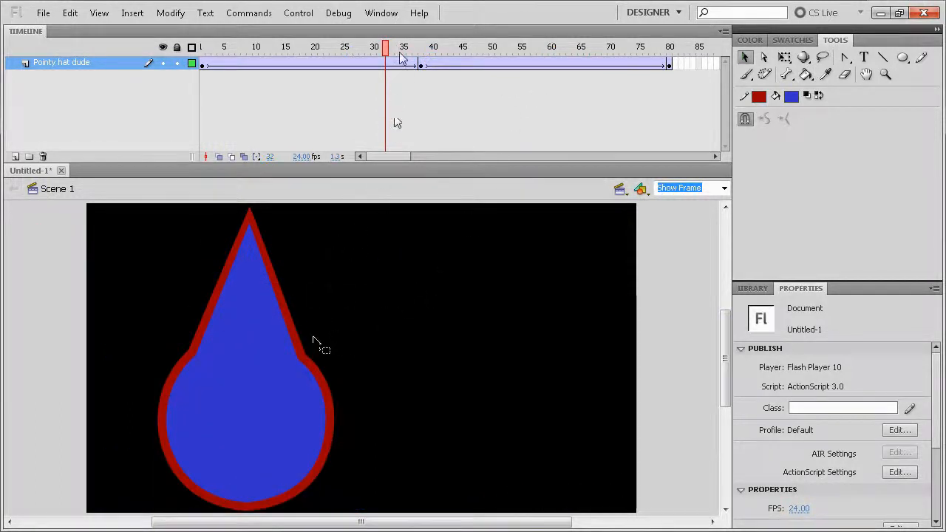
{"action": "left_click", "coordinate": [426, 48]}
{"action": "key", "text": "comma"}
{"action": "key", "text": "comma"}
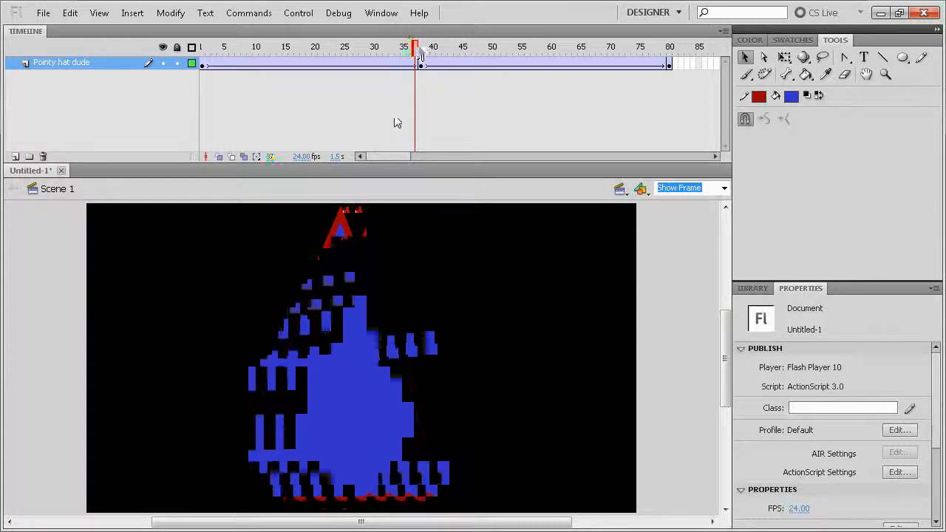
- Open the NEEDLE HEAD symbol for editing and deselect its drop shape
{"action": "double_click", "coordinate": [373, 360]}
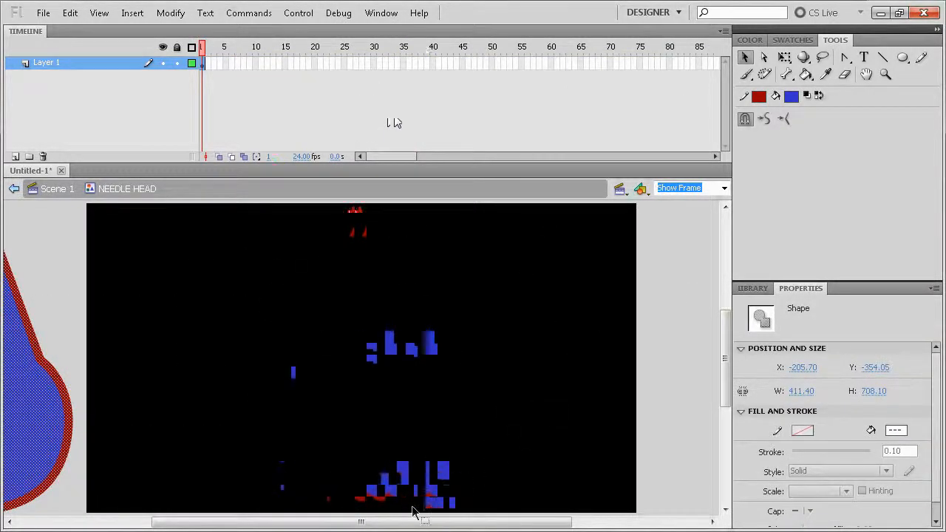
{"action": "left_click_drag", "start_coordinate": [376, 526], "coordinate": [242, 525]}
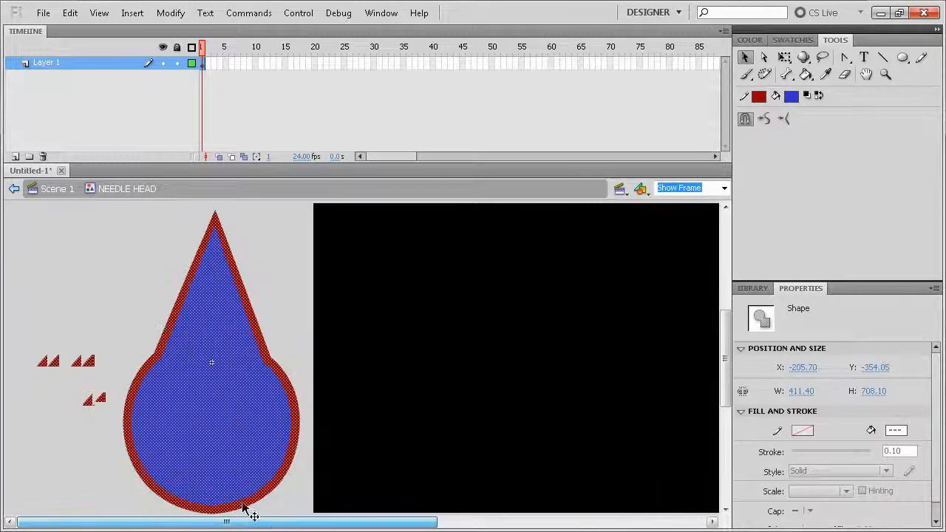
{"action": "left_click", "coordinate": [455, 382]}
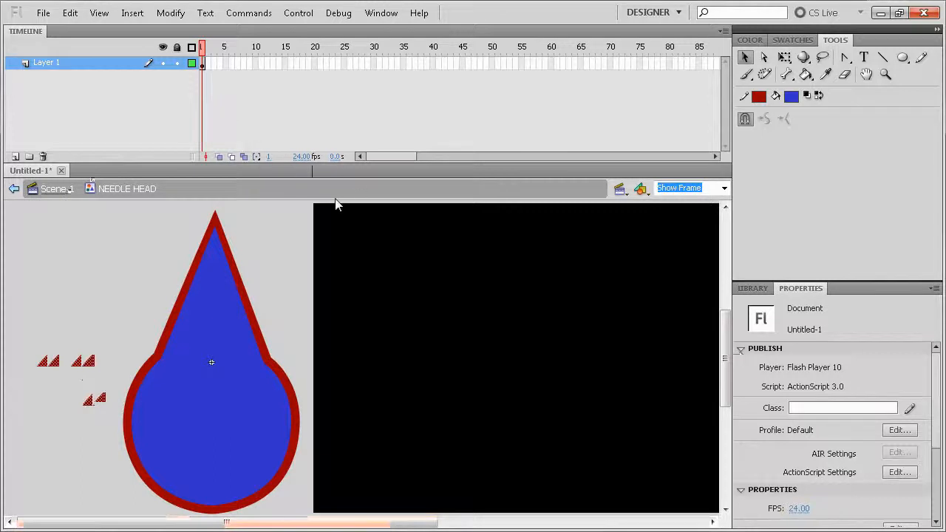
- Insert keyframes at frames 15 and 8 of Layer 1 inside the NEEDLE HEAD symbol
{"action": "left_click", "coordinate": [882, 59]}
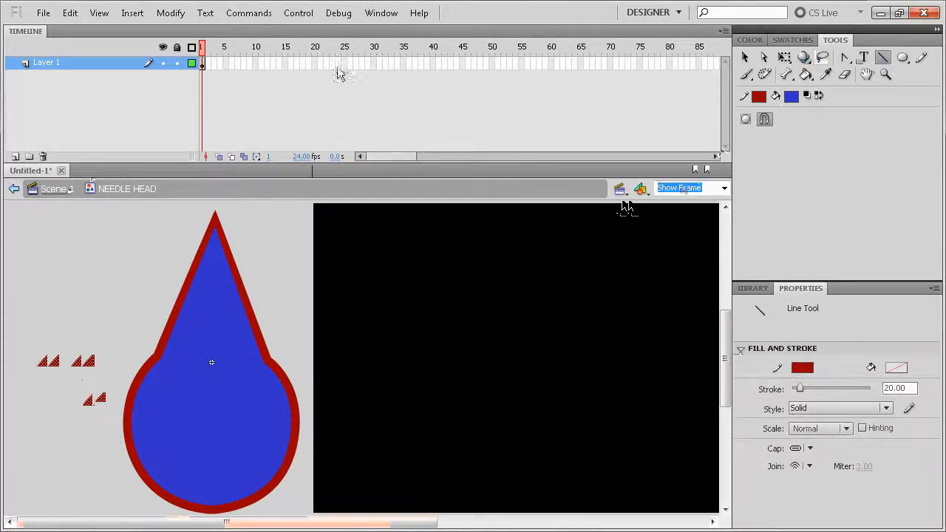
{"action": "left_click", "coordinate": [290, 63]}
{"action": "key", "text": "F5"}
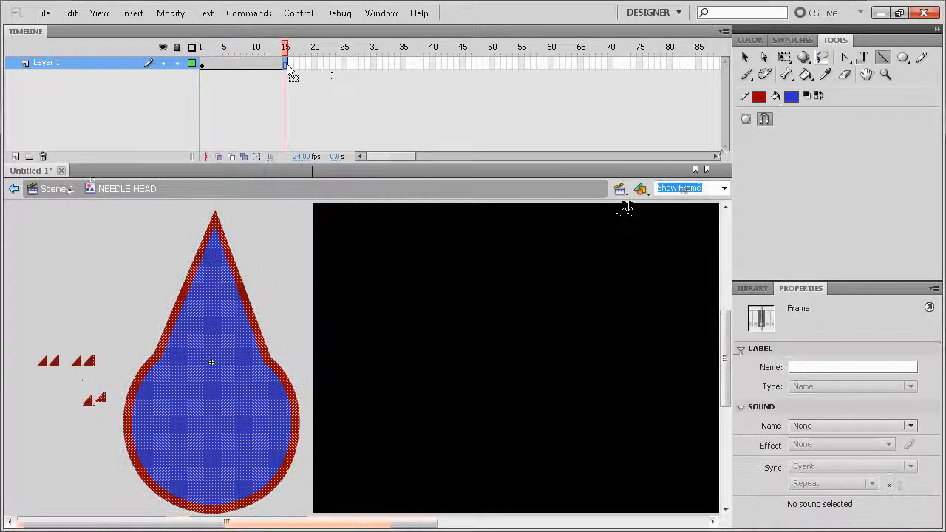
{"action": "left_click", "coordinate": [244, 65]}
{"action": "left_click", "coordinate": [236, 66]}
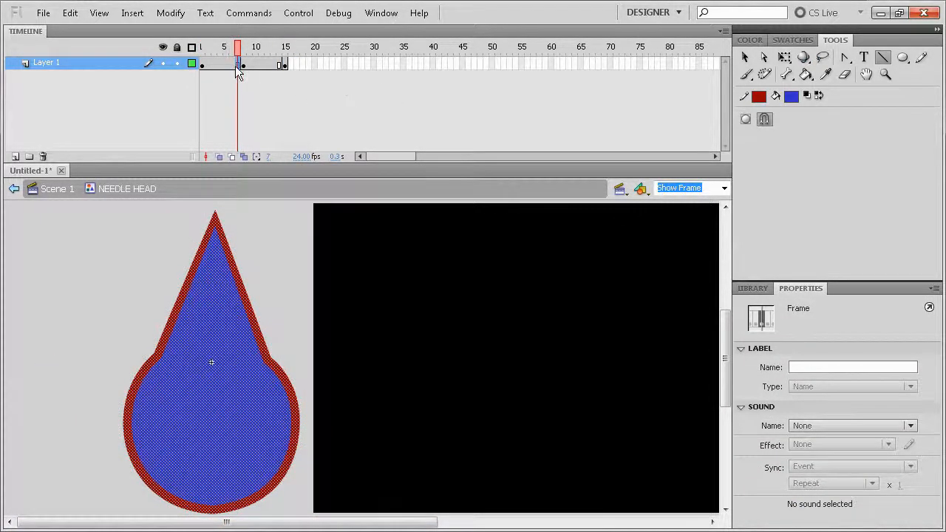
{"action": "left_click", "coordinate": [252, 70]}
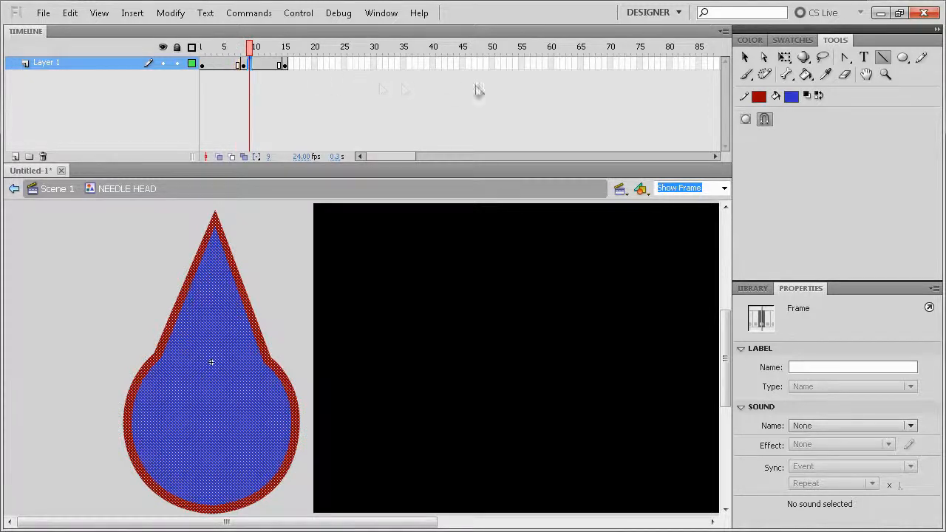
- Draw a small blue circle with a 20-point red outline as a mouth on the drop, on the frame 8 keyframe
{"action": "left_click", "coordinate": [903, 57]}
{"action": "left_click_drag", "start_coordinate": [199, 378], "coordinate": [273, 463]}
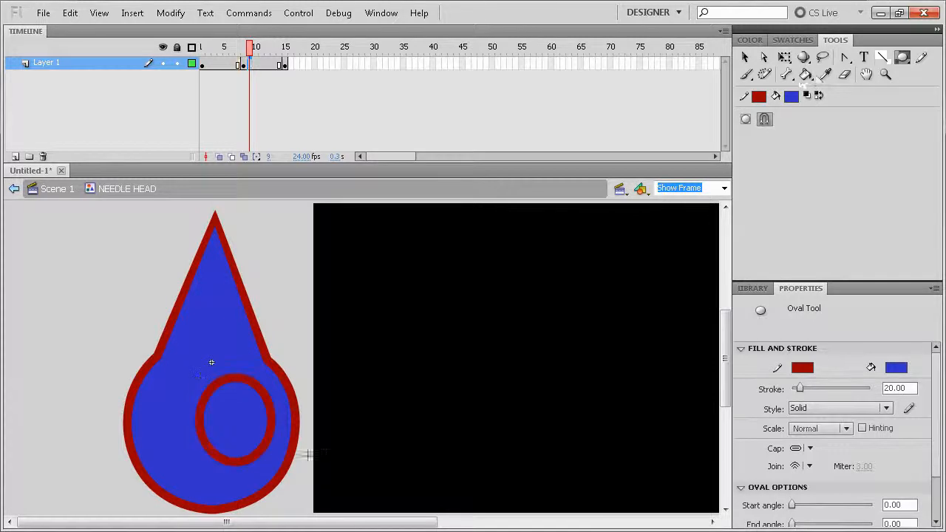
{"action": "key", "text": "ctrl+z"}
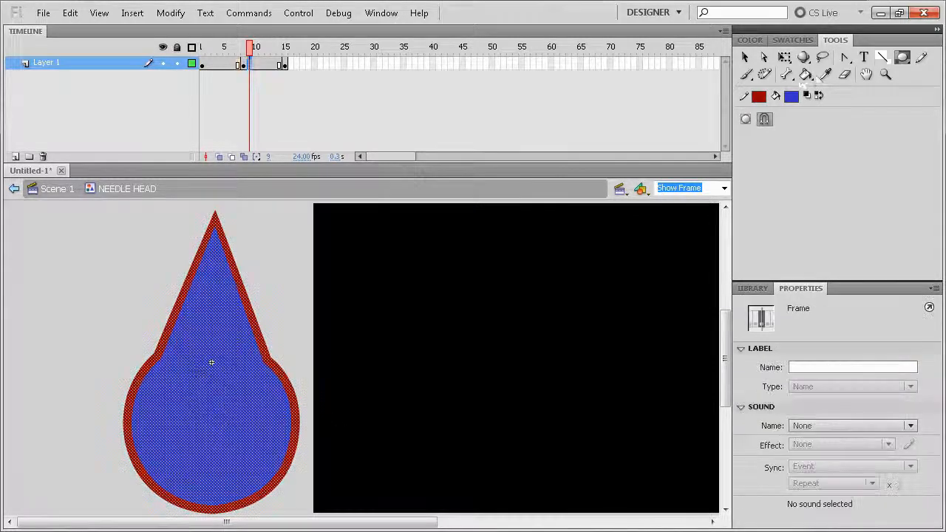
{"action": "left_click_drag", "start_coordinate": [196, 386], "coordinate": [231, 423]}
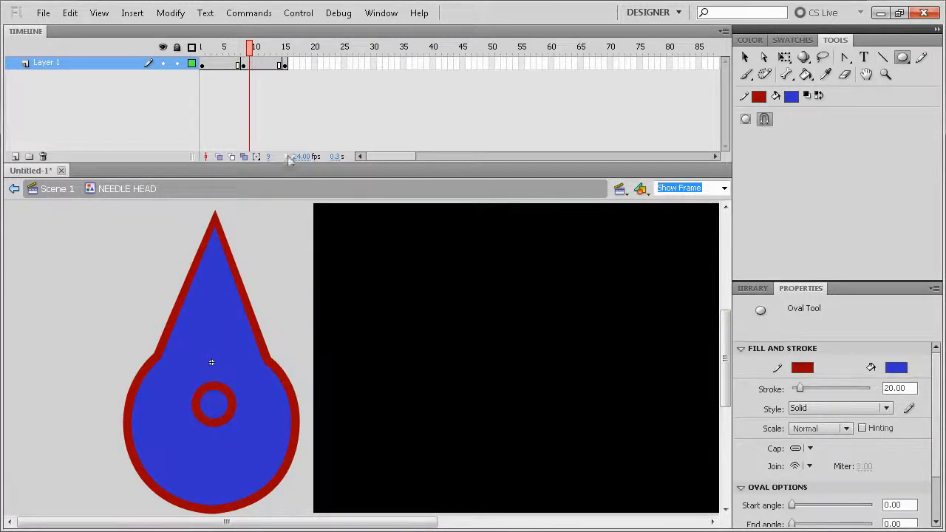
- Remove the filler frames between the first and second keyframes of the symbol's Layer 1
{"action": "left_click", "coordinate": [229, 67]}
{"action": "left_click", "coordinate": [209, 65]}
{"action": "left_click", "coordinate": [237, 65], "text": "shift"}
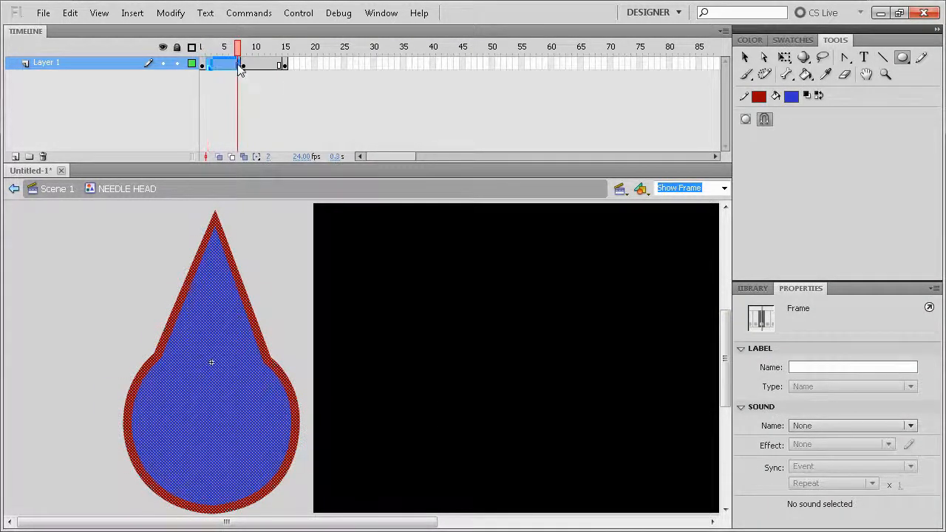
{"action": "right_click", "coordinate": [237, 65]}
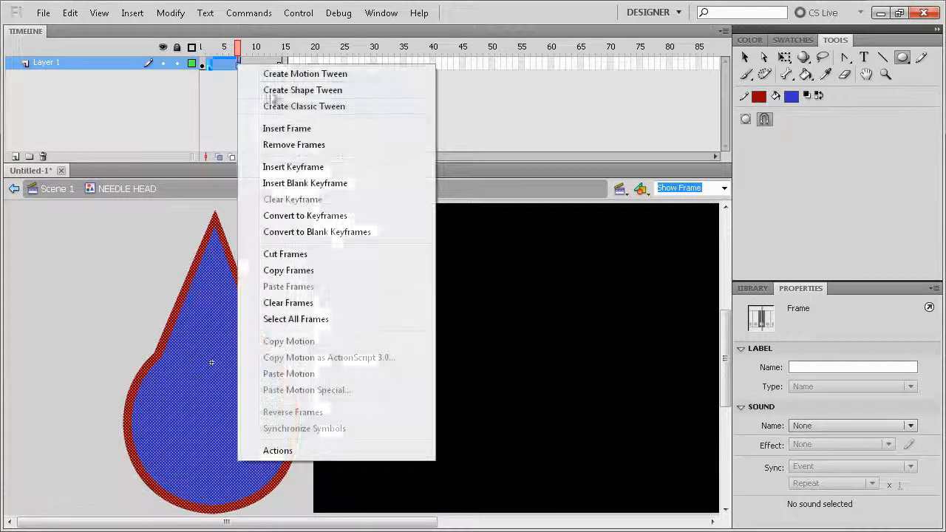
{"action": "left_click", "coordinate": [312, 144]}
- Remove all frames after the mouth keyframe at frame 2 and return to Scene 1
{"action": "left_click", "coordinate": [214, 65]}
{"action": "left_click", "coordinate": [249, 65]}
{"action": "right_click", "coordinate": [248, 66]}
{"action": "left_click", "coordinate": [305, 145]}
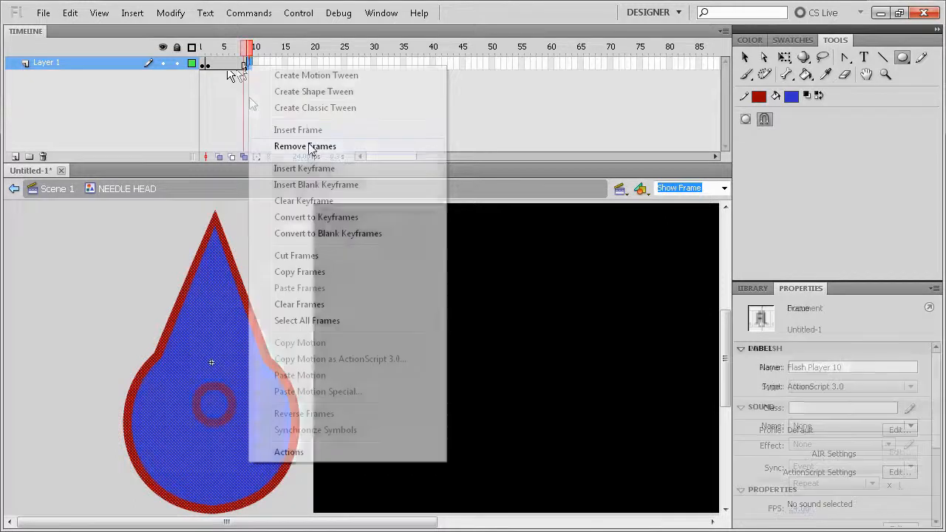
{"action": "left_click", "coordinate": [214, 65]}
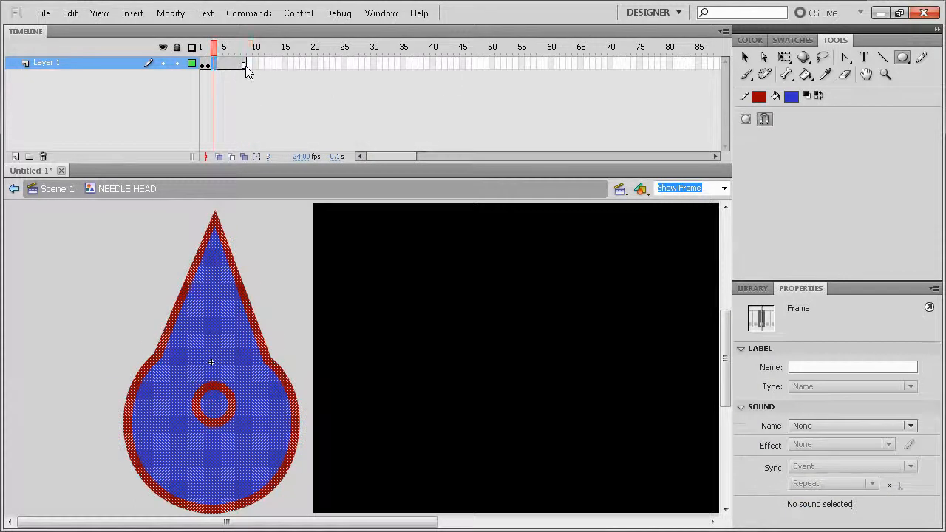
{"action": "left_click", "coordinate": [245, 65]}
{"action": "right_click", "coordinate": [245, 66]}
{"action": "left_click", "coordinate": [303, 147]}
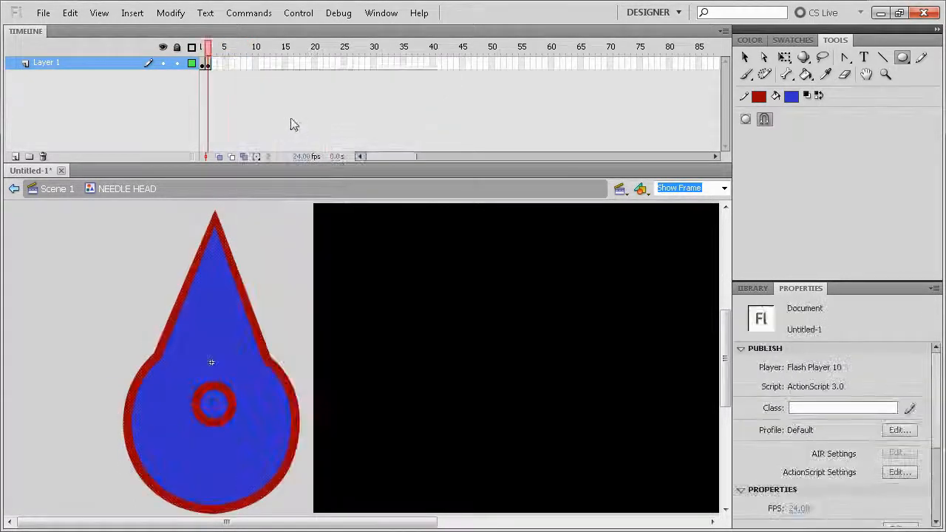
{"action": "left_click", "coordinate": [209, 62]}
{"action": "left_click", "coordinate": [57, 188]}
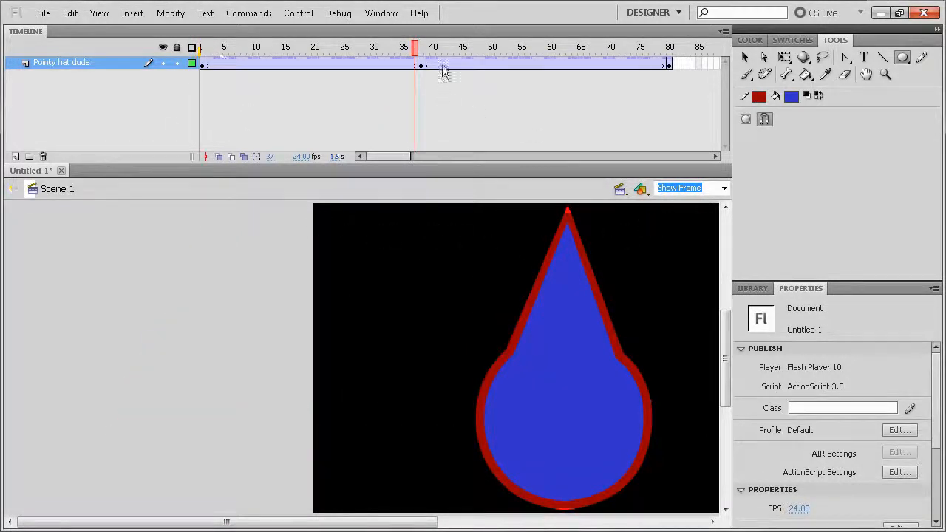
- Fit the stage with Show Frame and play back the Scene 1 animation from frame 1
{"action": "left_click", "coordinate": [377, 49]}
{"action": "left_click_drag", "start_coordinate": [365, 51], "coordinate": [201, 54]}
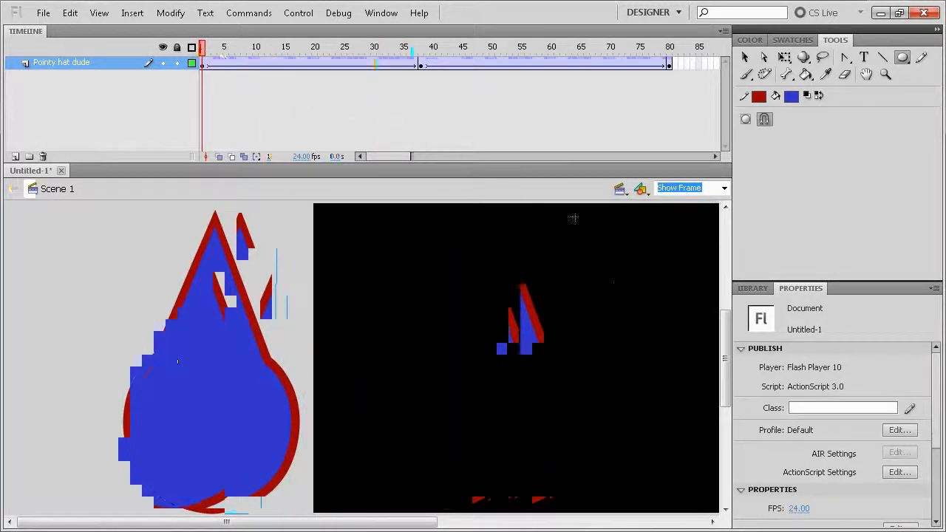
{"action": "left_click", "coordinate": [724, 187]}
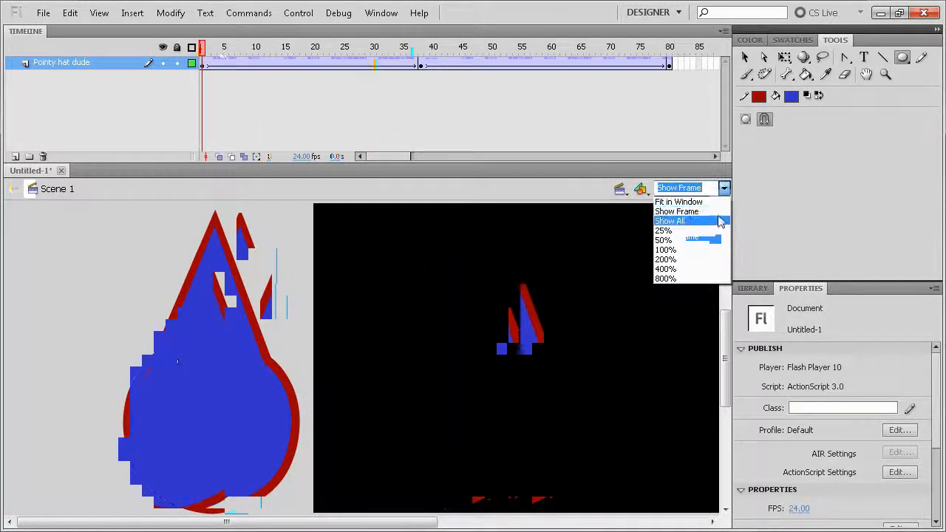
{"action": "left_click", "coordinate": [719, 209]}
{"action": "key", "text": "Return"}
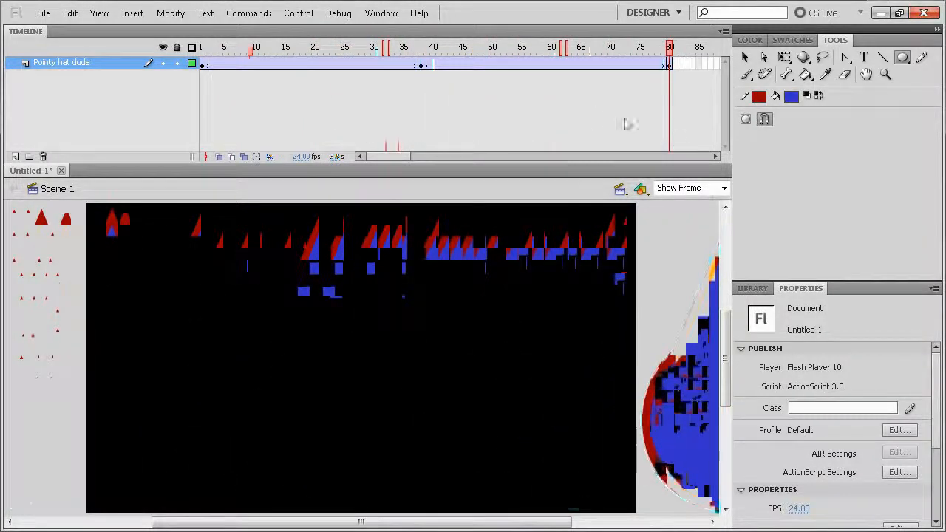
- Set the document frame rate to 25 fps and play back the animation from frame 1
{"action": "left_click", "coordinate": [298, 157]}
{"action": "left_click_drag", "start_coordinate": [311, 156], "coordinate": [271, 158]}
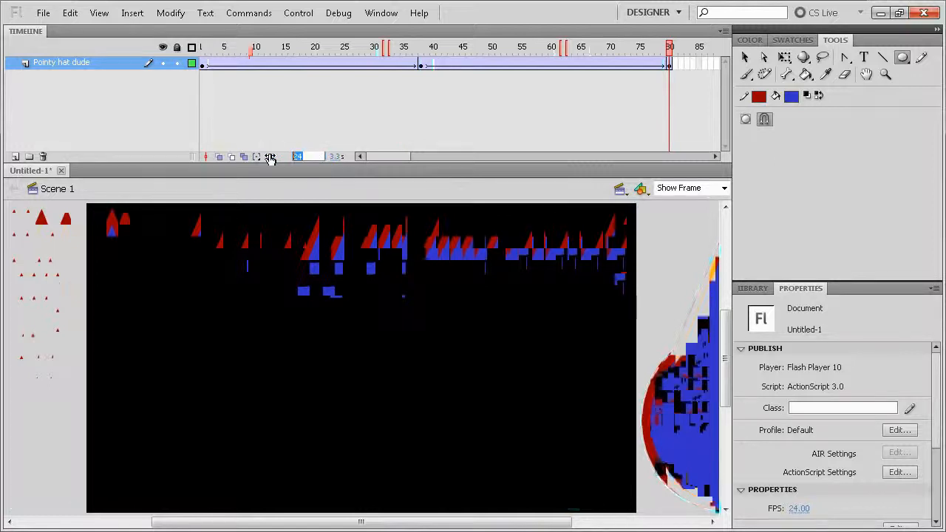
{"action": "key", "text": "BackSpace"}
{"action": "type", "text": "25"}
{"action": "key", "text": "Return"}
{"action": "left_click_drag", "start_coordinate": [673, 47], "coordinate": [170, 66]}
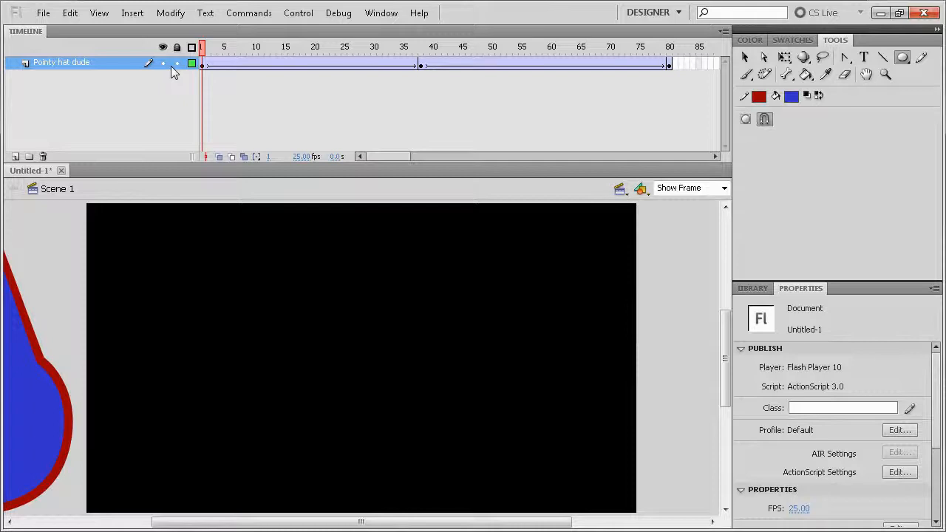
{"action": "key", "text": "Return"}
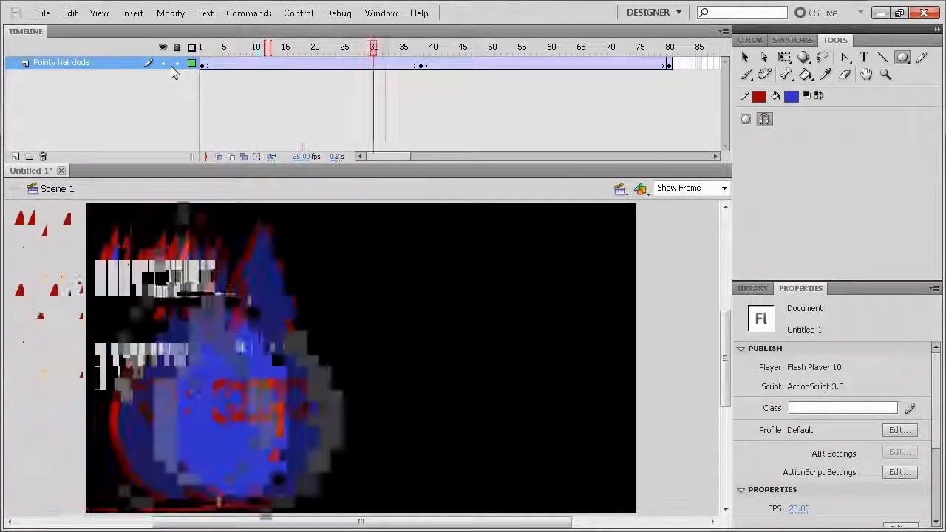